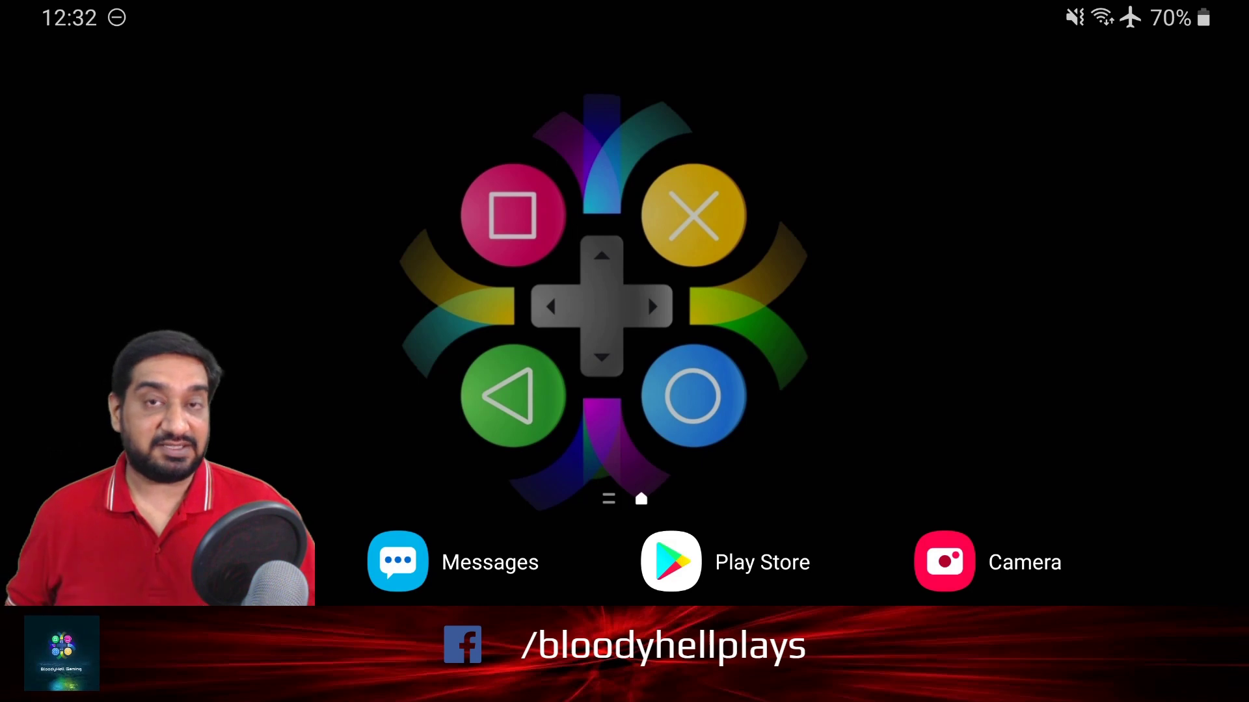
# - Find Touch Portal in the Play Store on the mobile device and install it
pyautogui.click(671, 562)
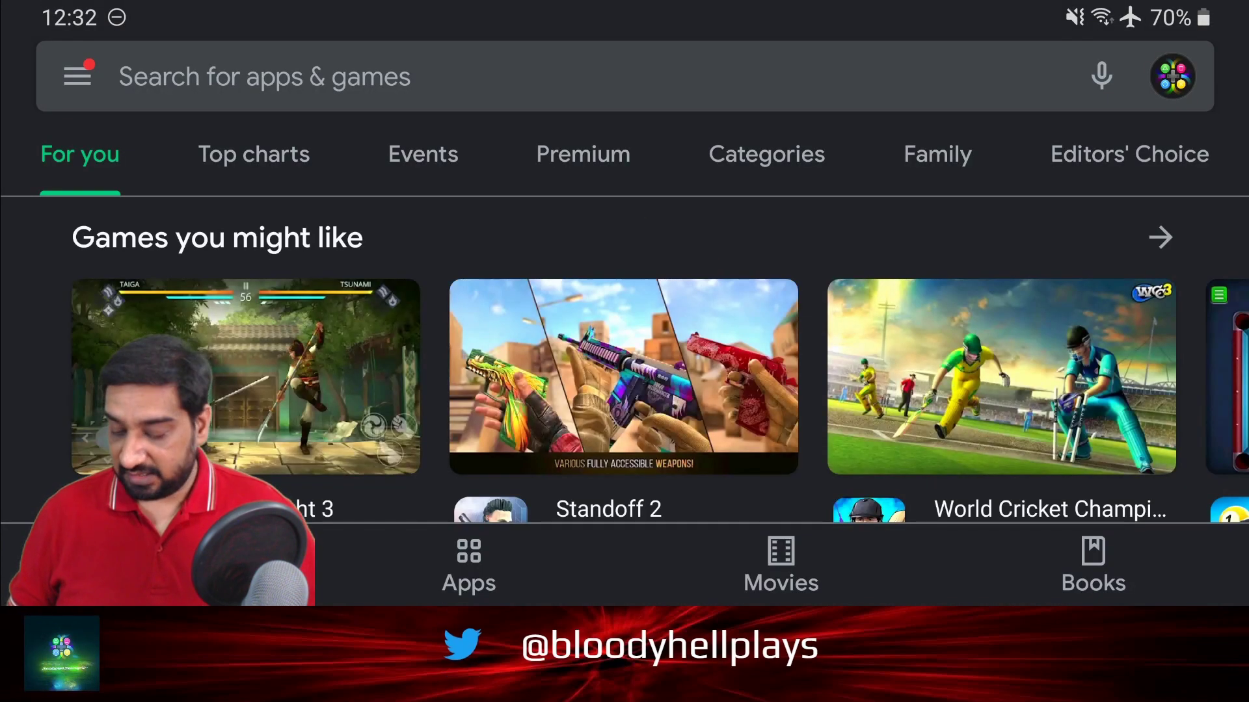
pyautogui.click(390, 76)
pyautogui.click(204, 160)
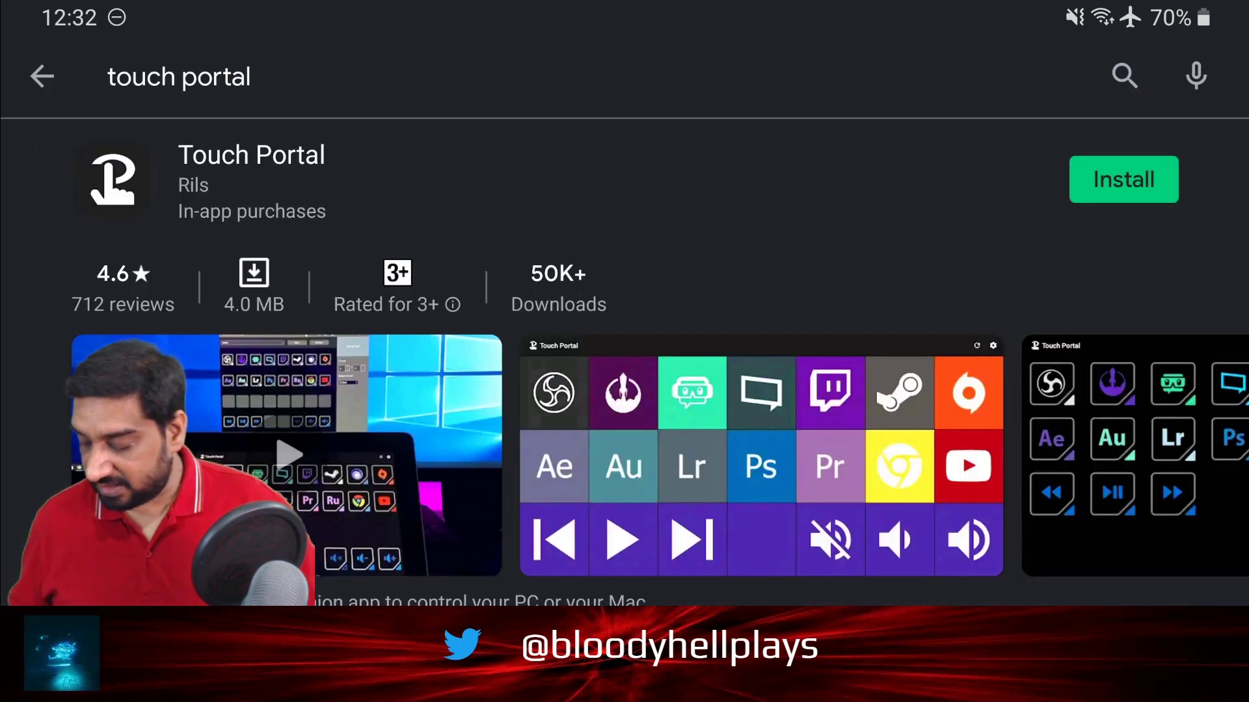
pyautogui.click(1124, 179)
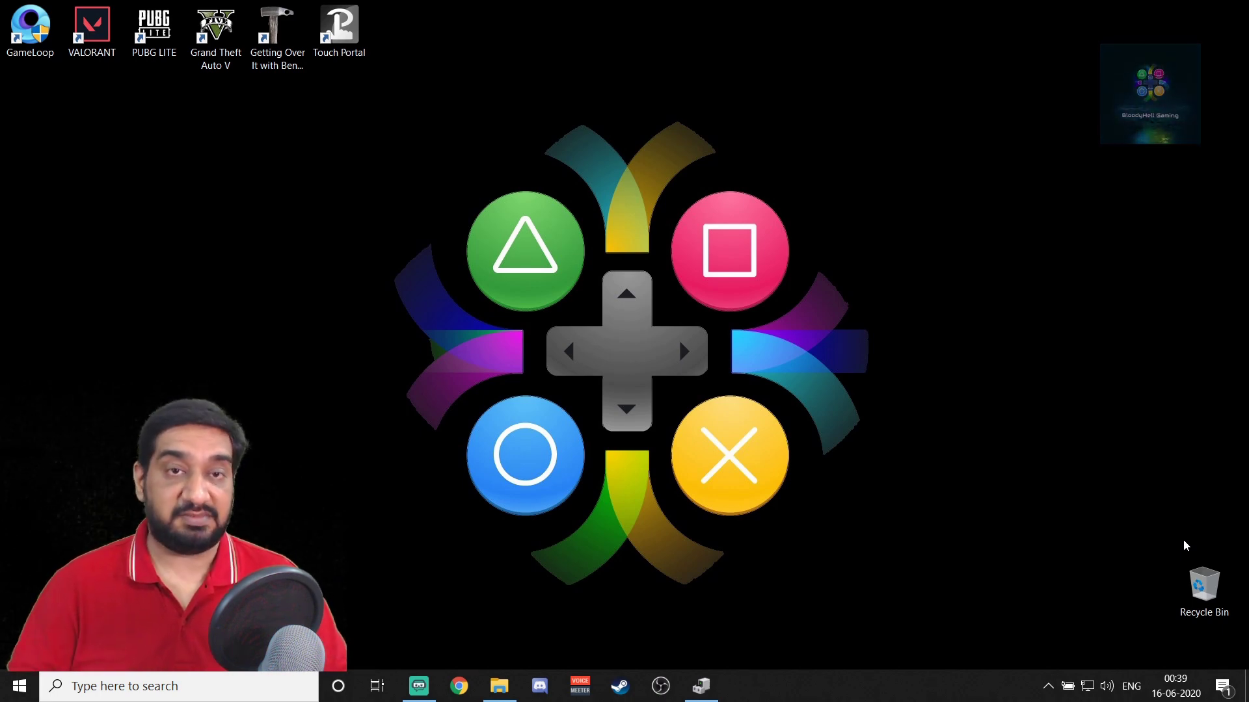
# - Launch Touch Portal on the PC and complete its initial setup with English as the language and OBS example buttons
pyautogui.click(319, 49)
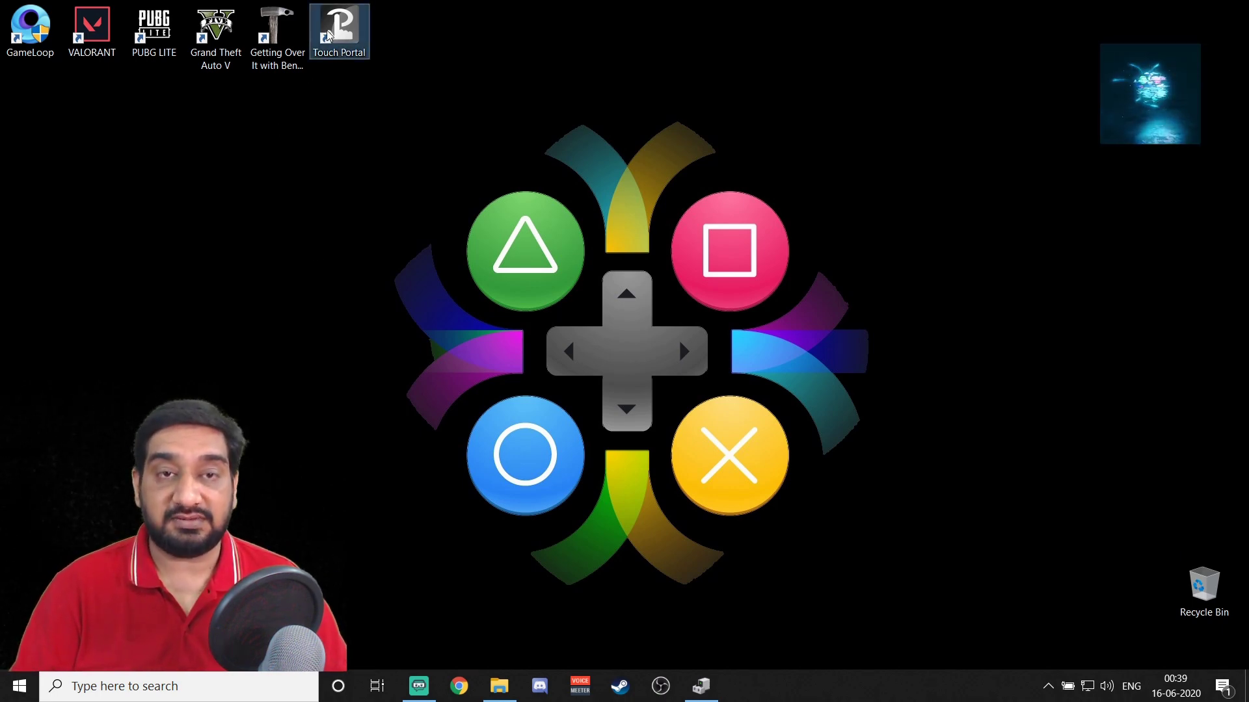
pyautogui.click(625, 357)
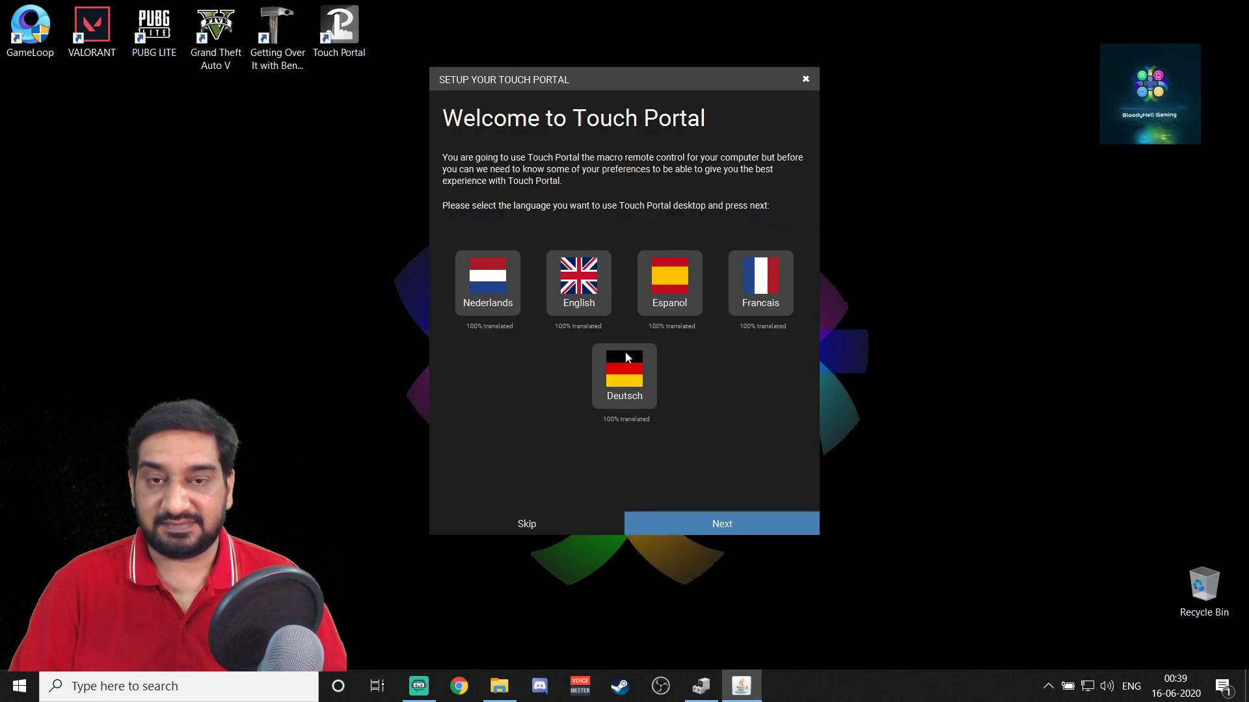
pyautogui.click(595, 296)
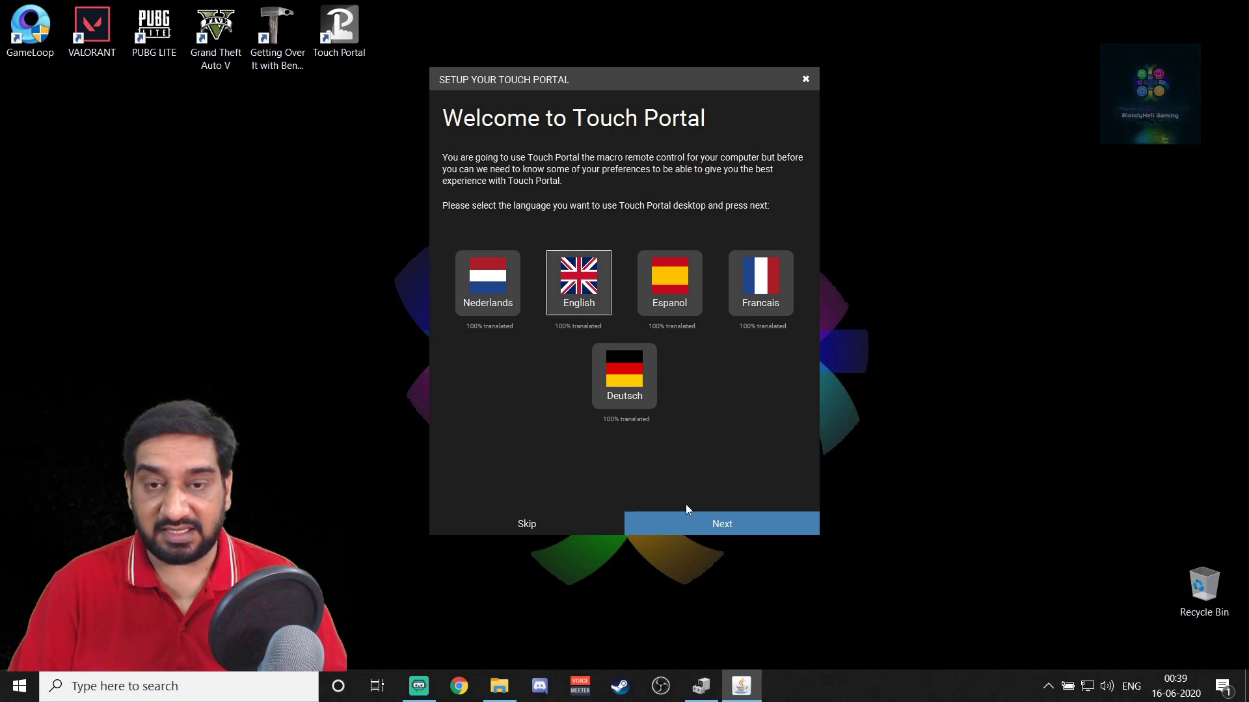
pyautogui.click(696, 530)
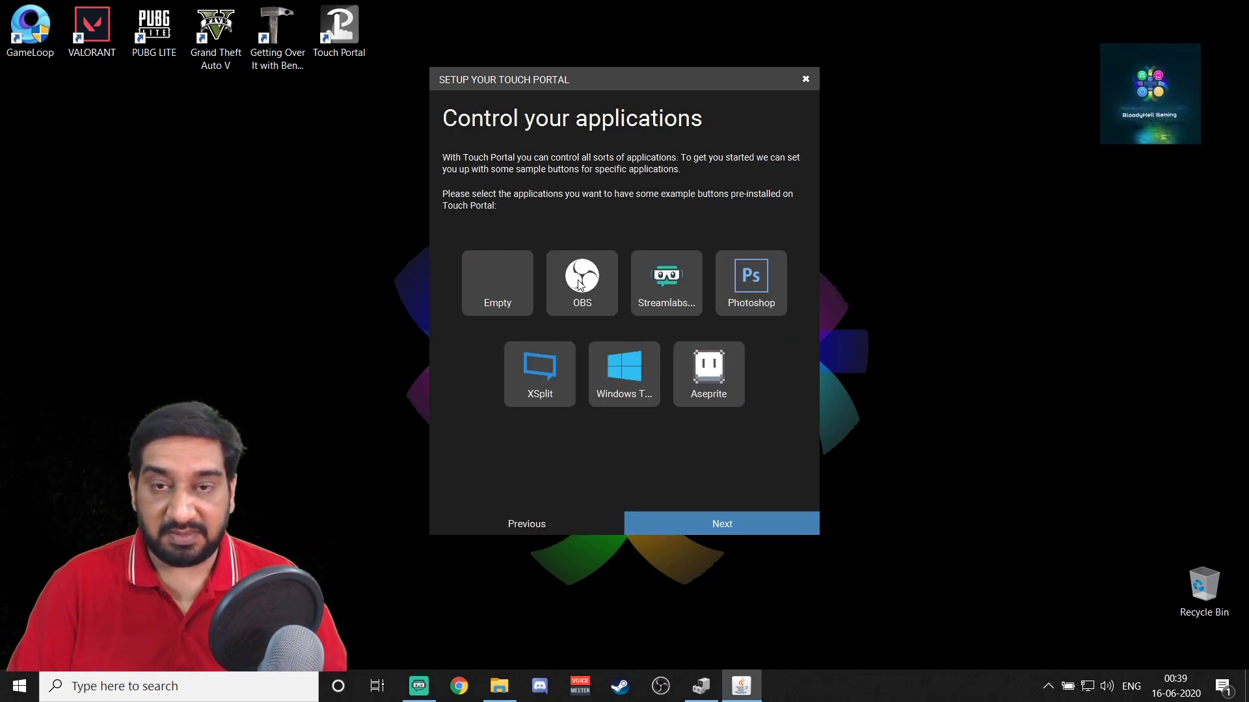
pyautogui.click(579, 284)
pyautogui.click(700, 530)
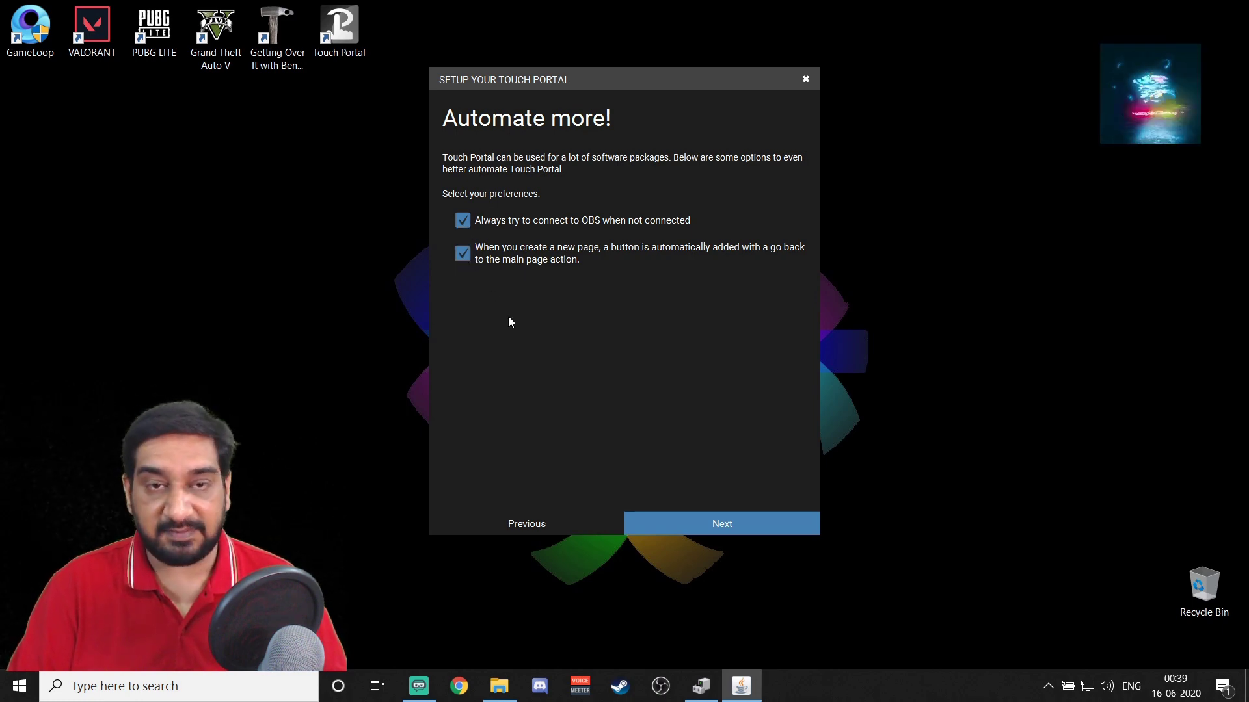
pyautogui.click(747, 523)
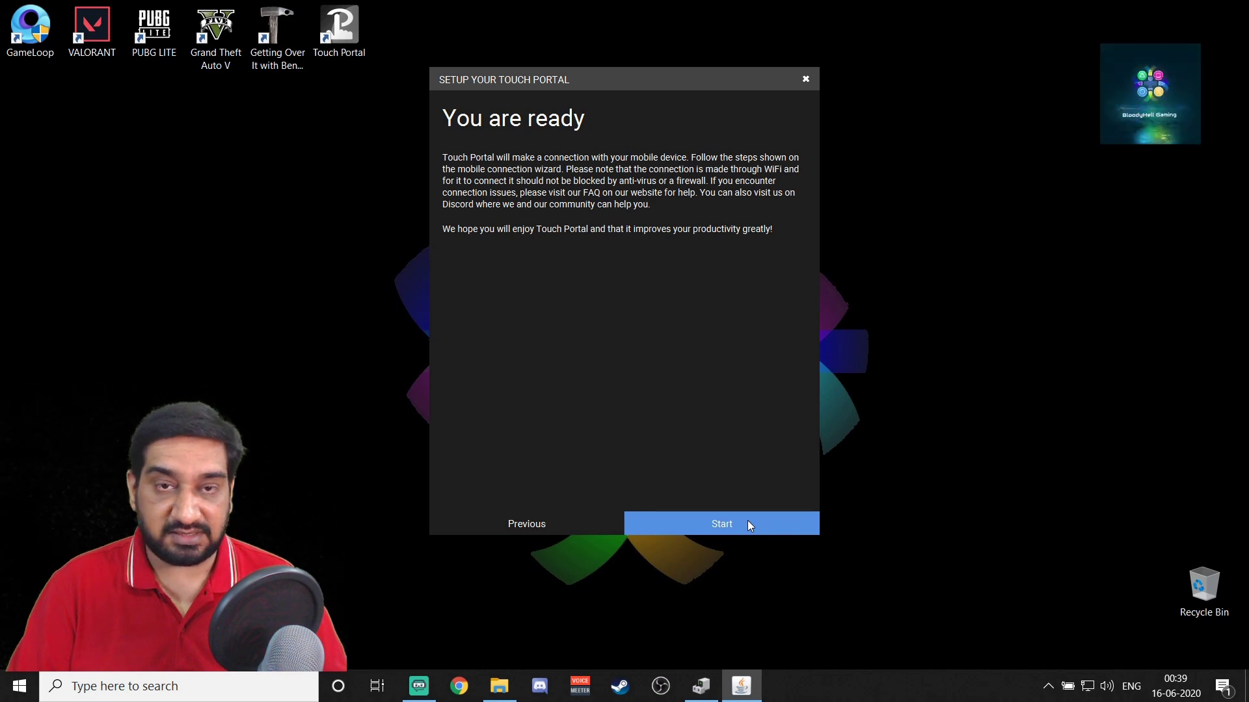
pyautogui.click(732, 525)
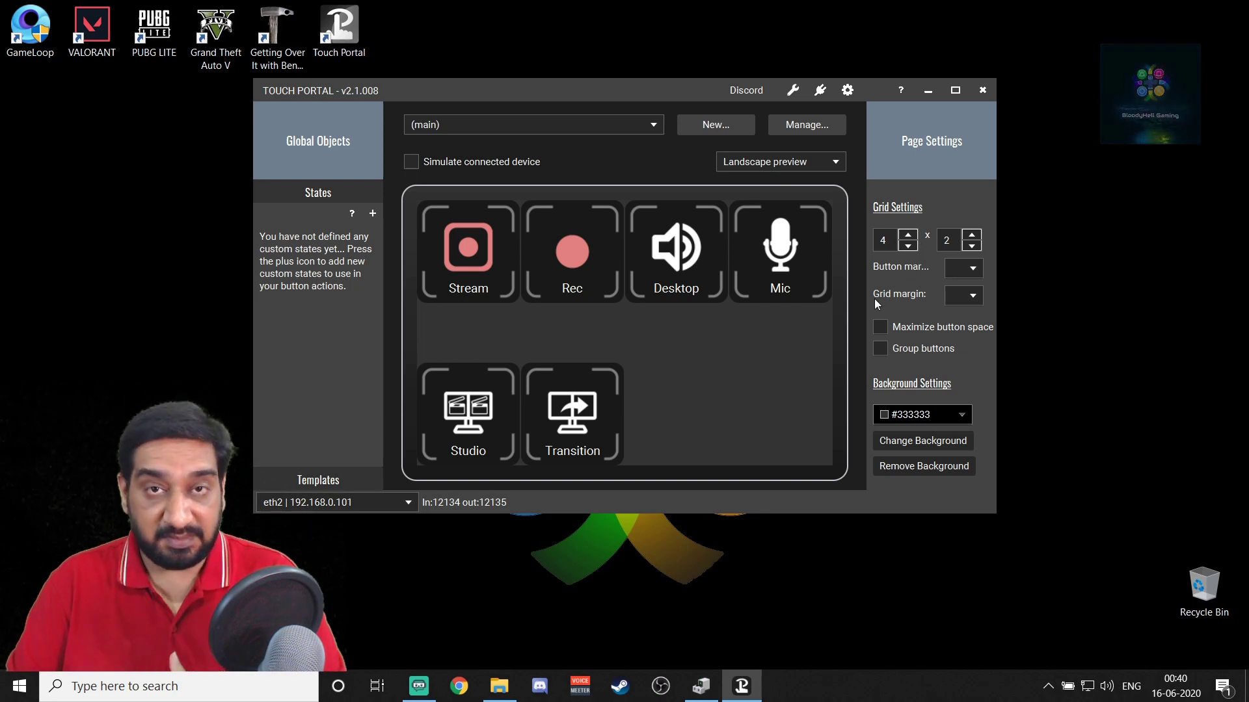
pyautogui.click(398, 502)
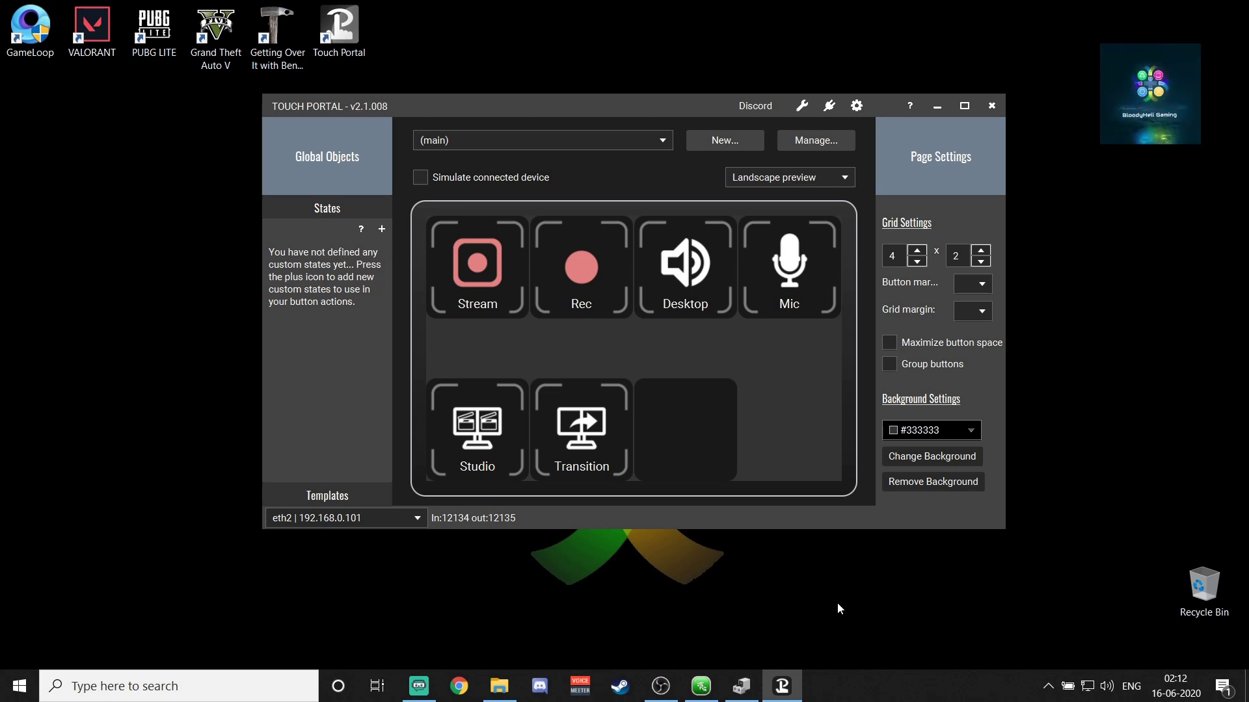
# - Enable auto connect in Touch Portal's OBS settings and save them
pyautogui.click(857, 110)
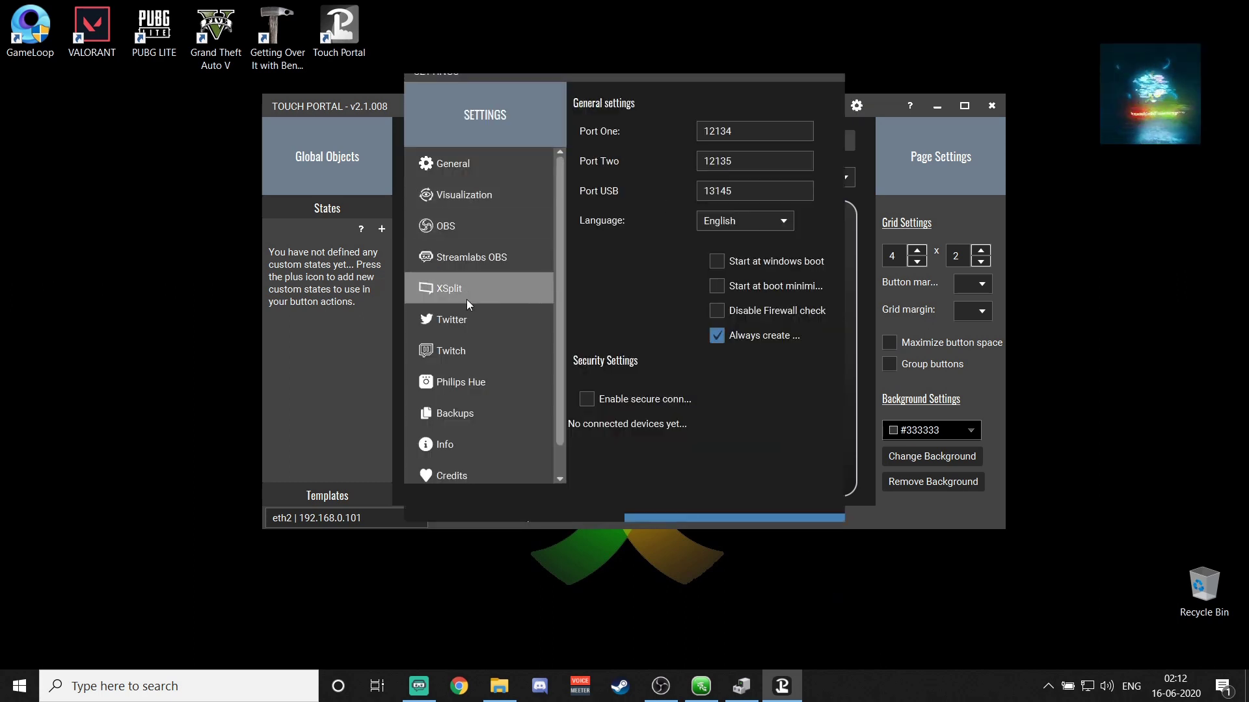
pyautogui.click(474, 220)
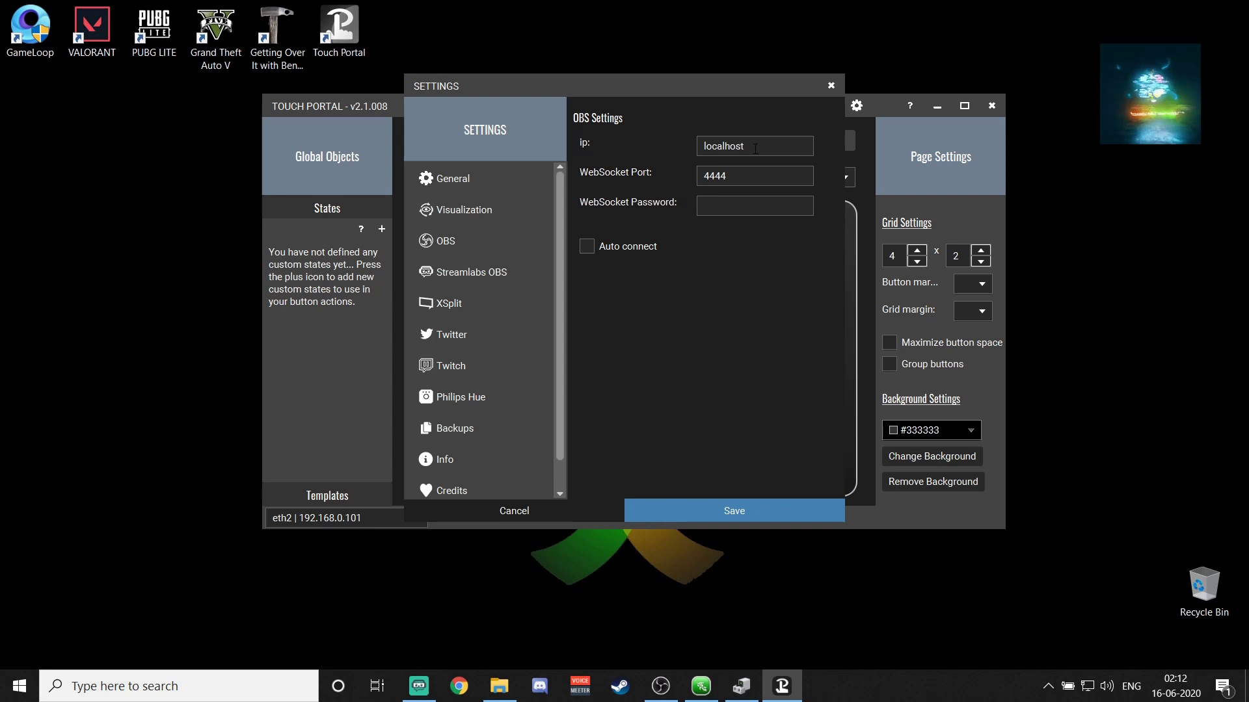
pyautogui.click(587, 247)
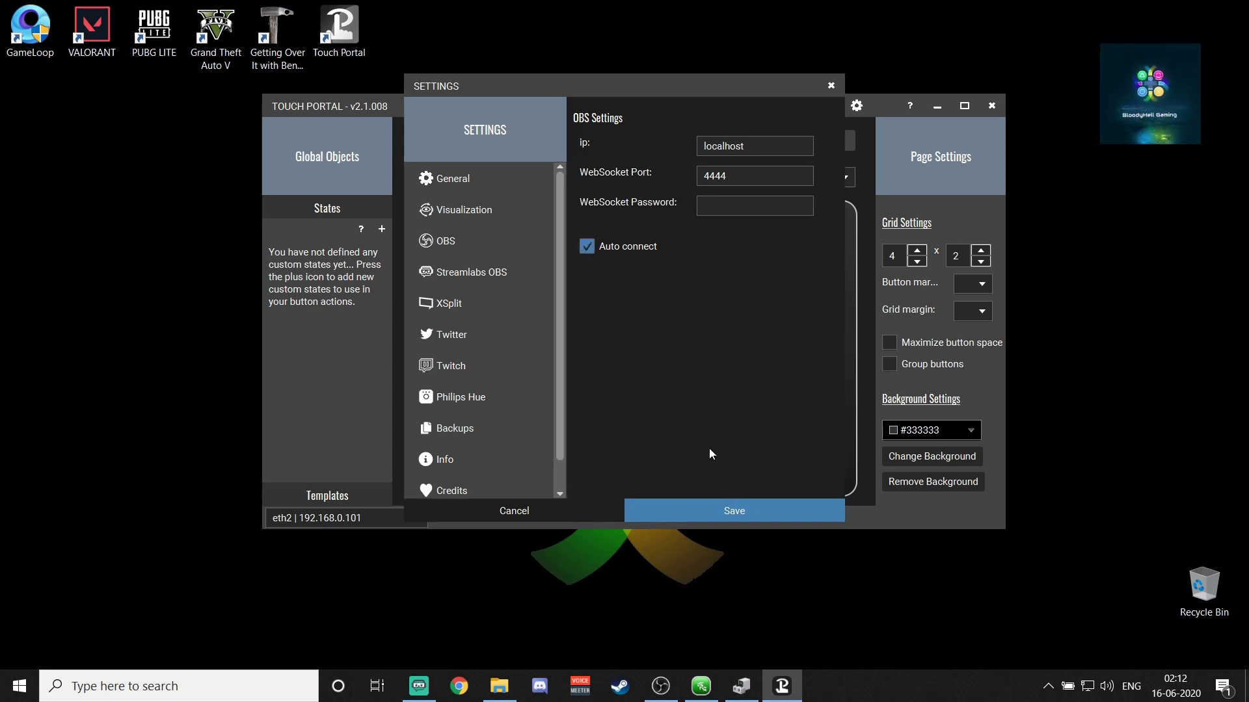
pyautogui.click(738, 513)
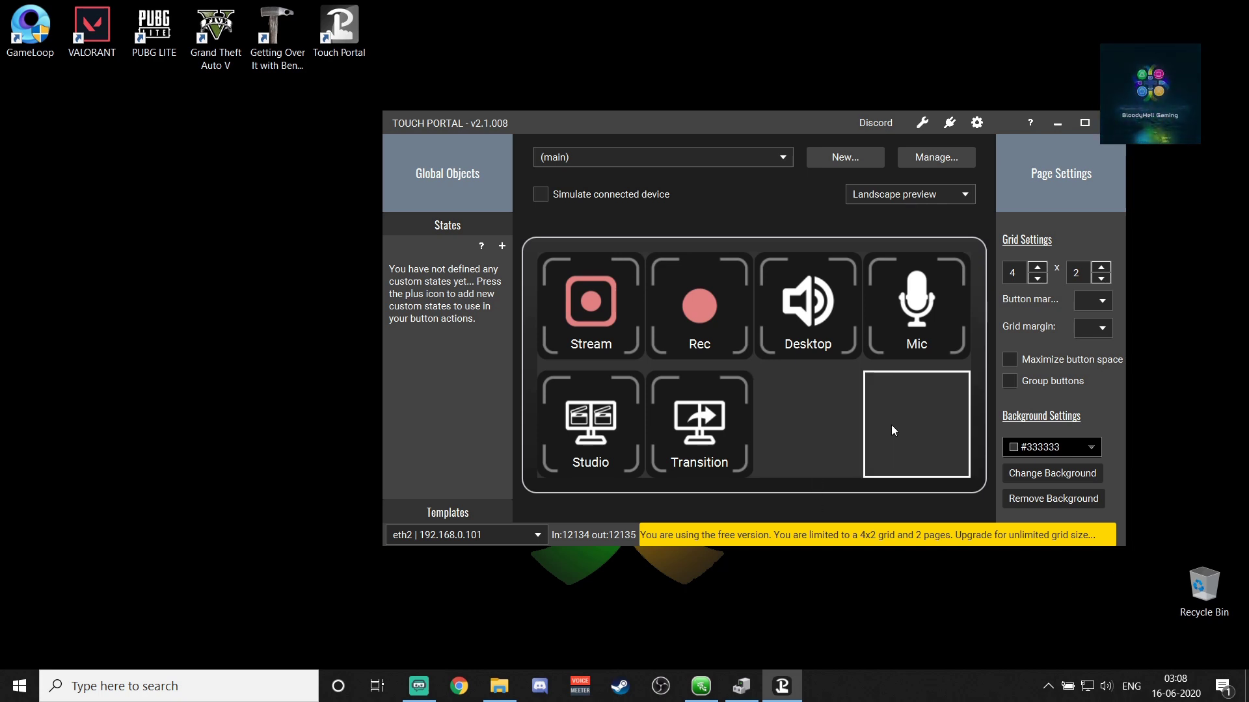
# - Create a button in the empty slot beside Transition with the text "Stream Starting Soon"
pyautogui.click(797, 419)
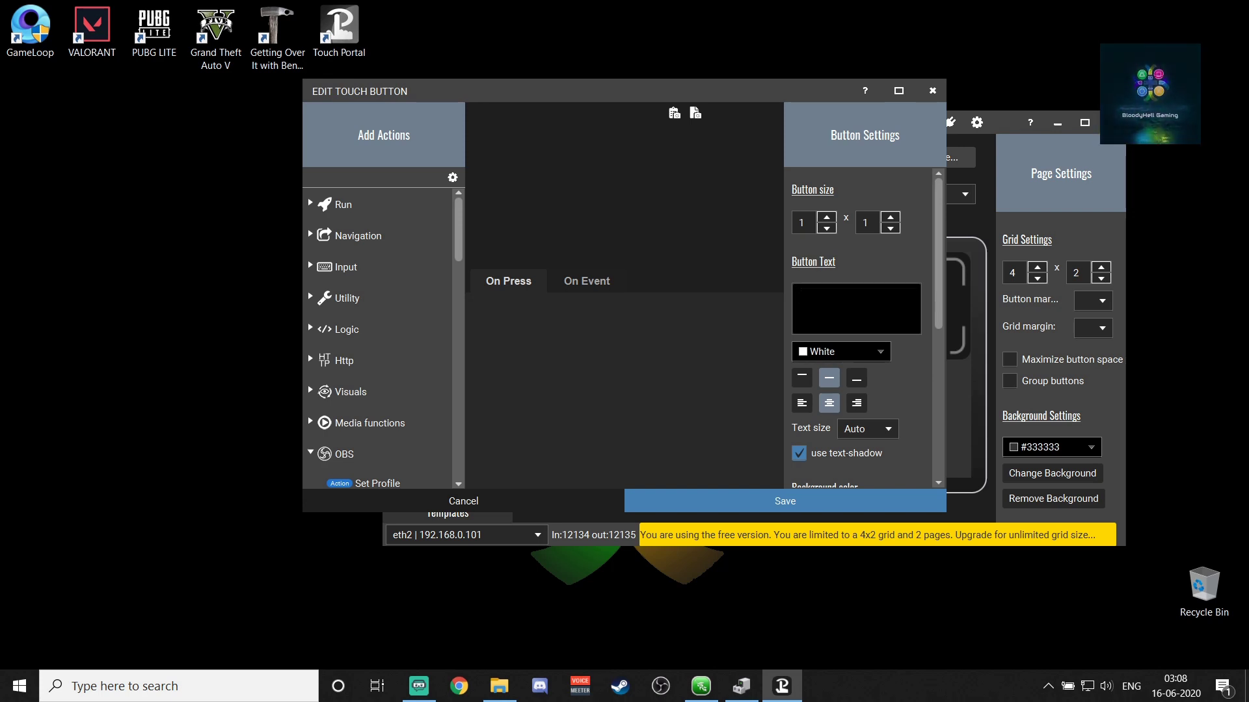
pyautogui.write('S')
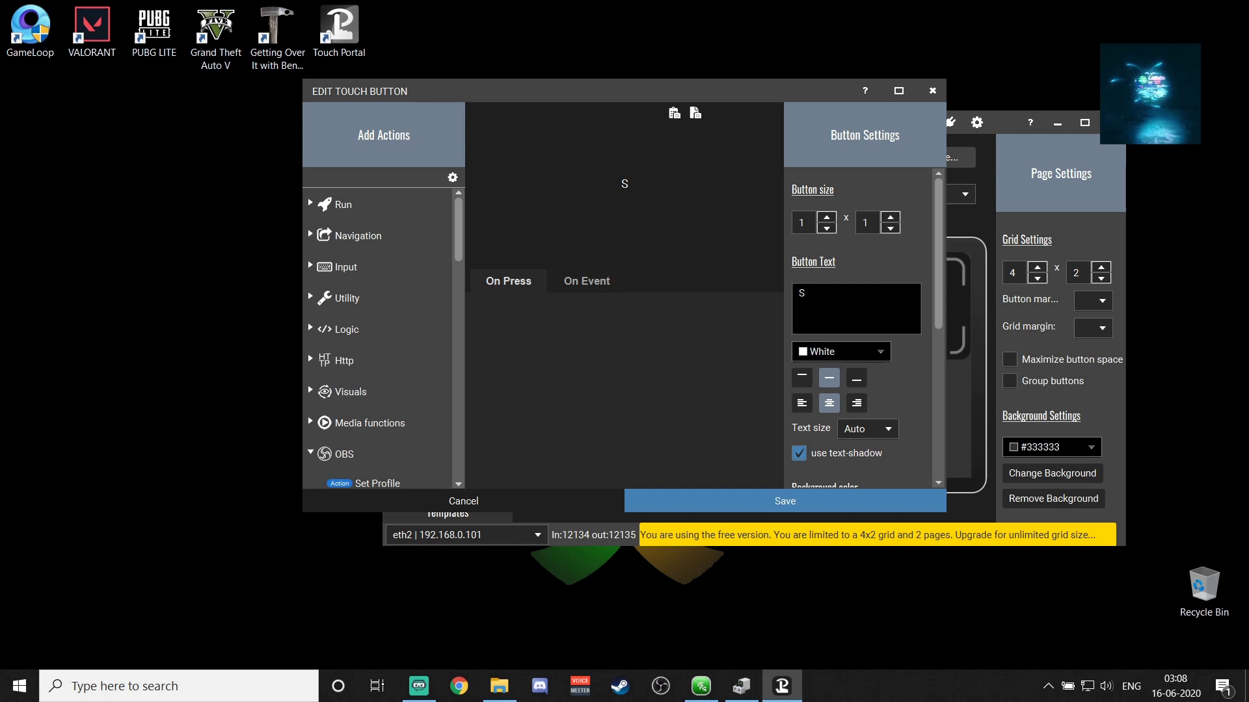
pyautogui.write('tream ')
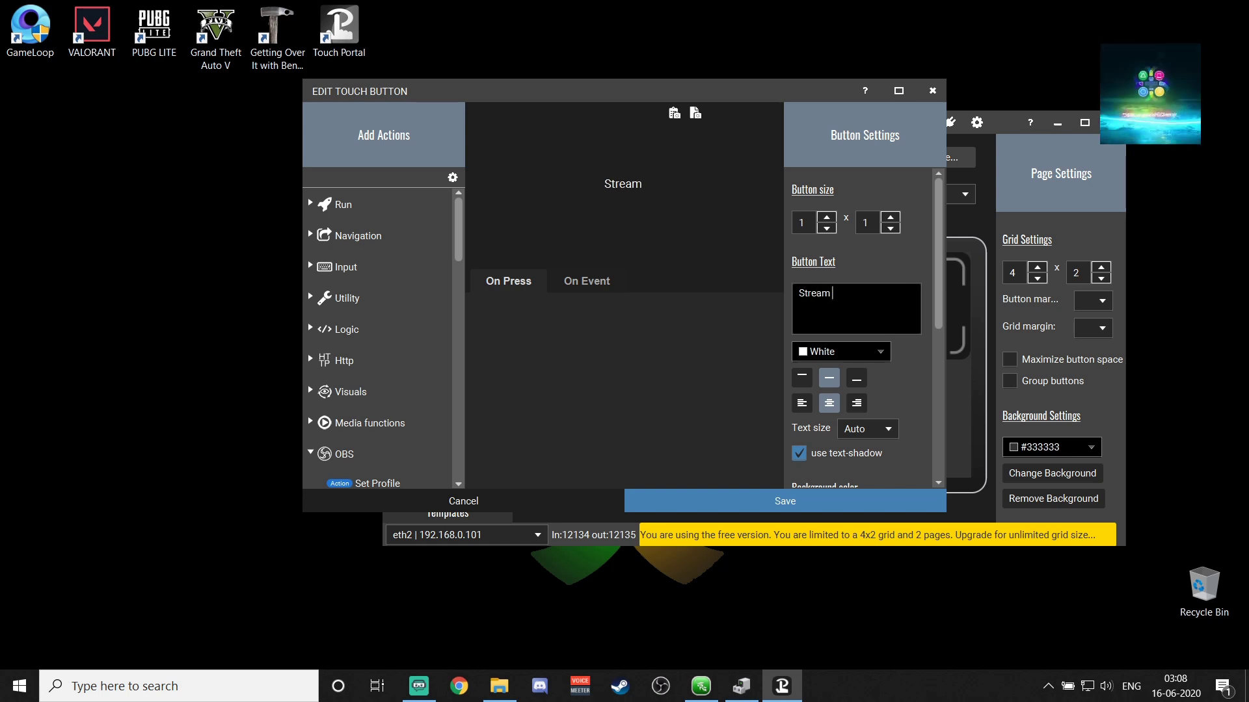
pyautogui.write('Starti')
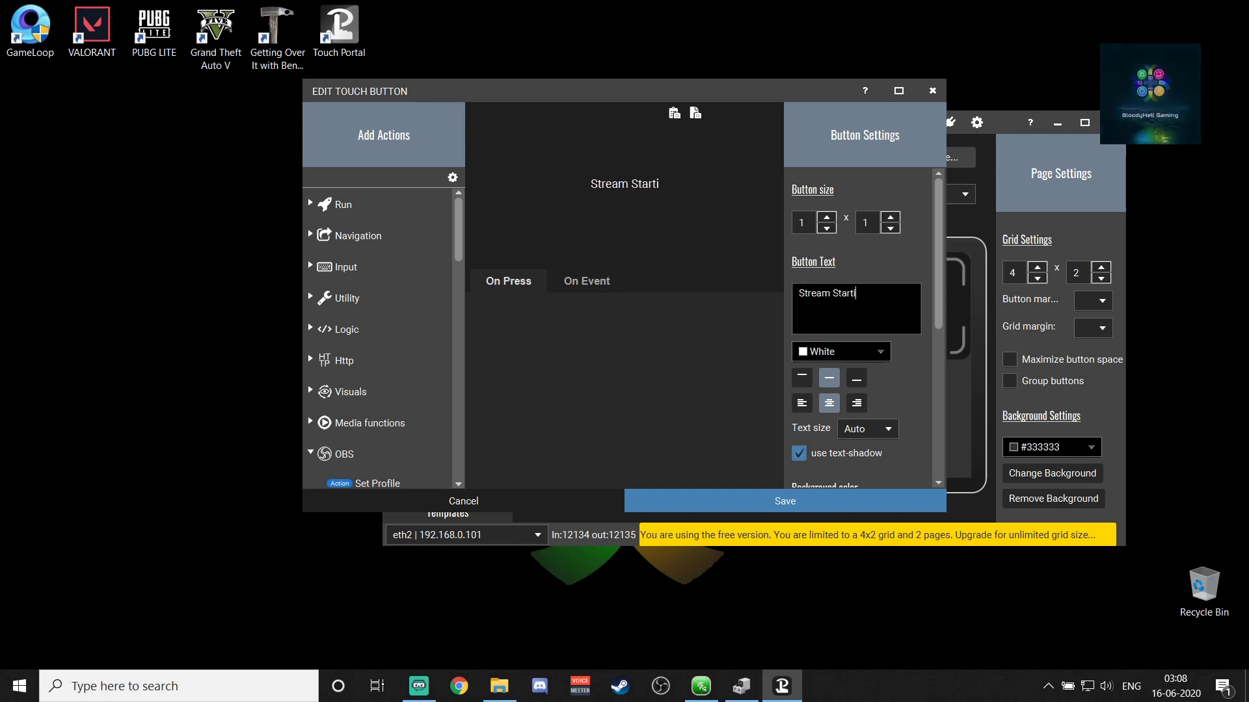
pyautogui.write('ng S')
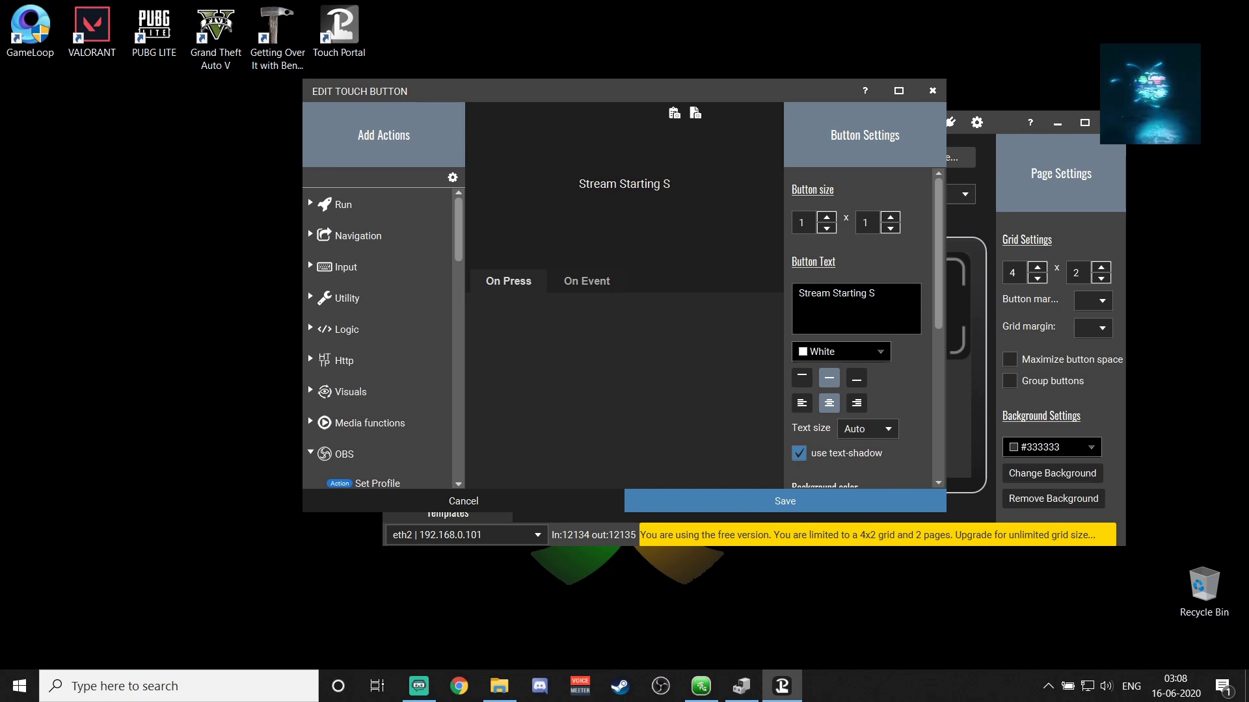
pyautogui.write('oon')
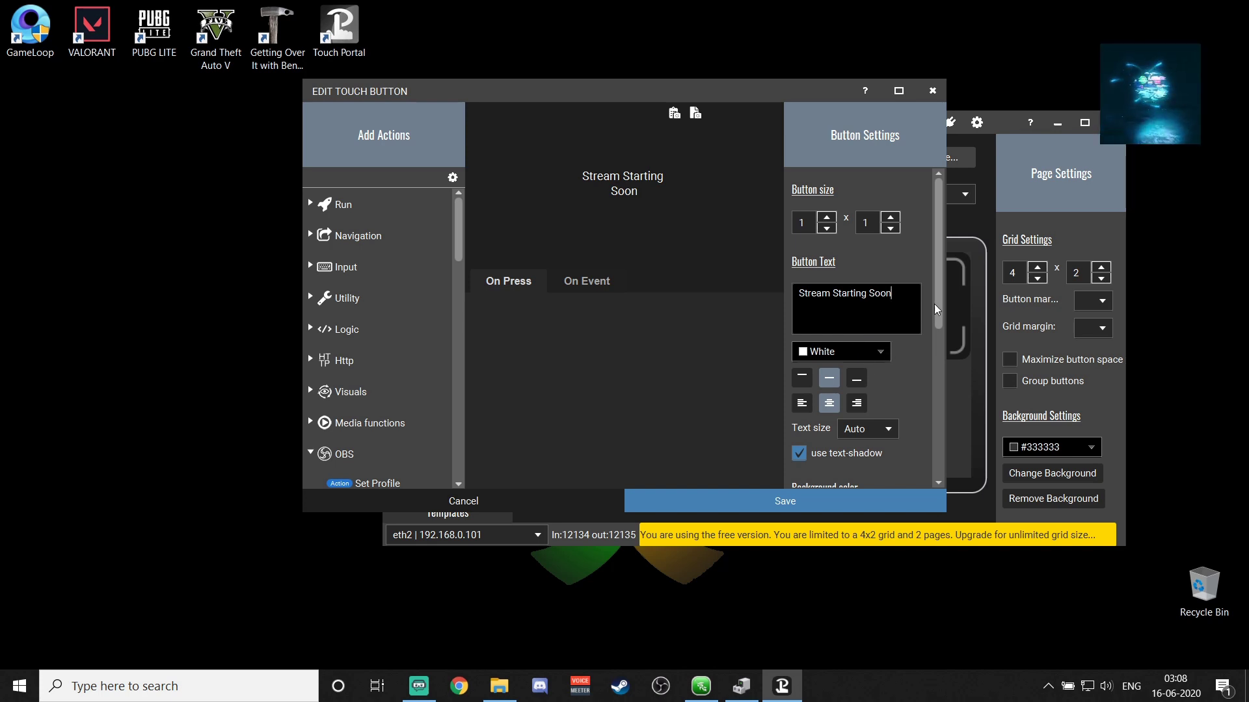
# - Turn off the button's transparent background, set both background colors to red #b31a1a, and save the button
pyautogui.scroll(-3, 930, 305)
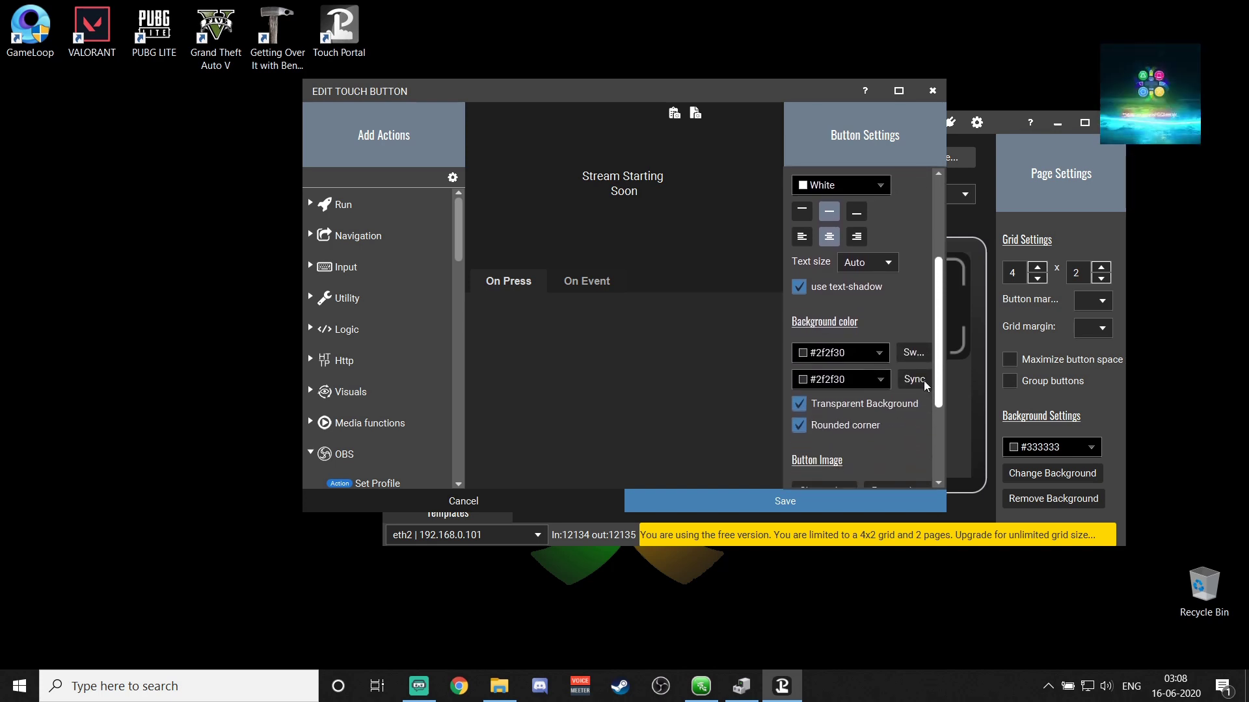
pyautogui.click(800, 404)
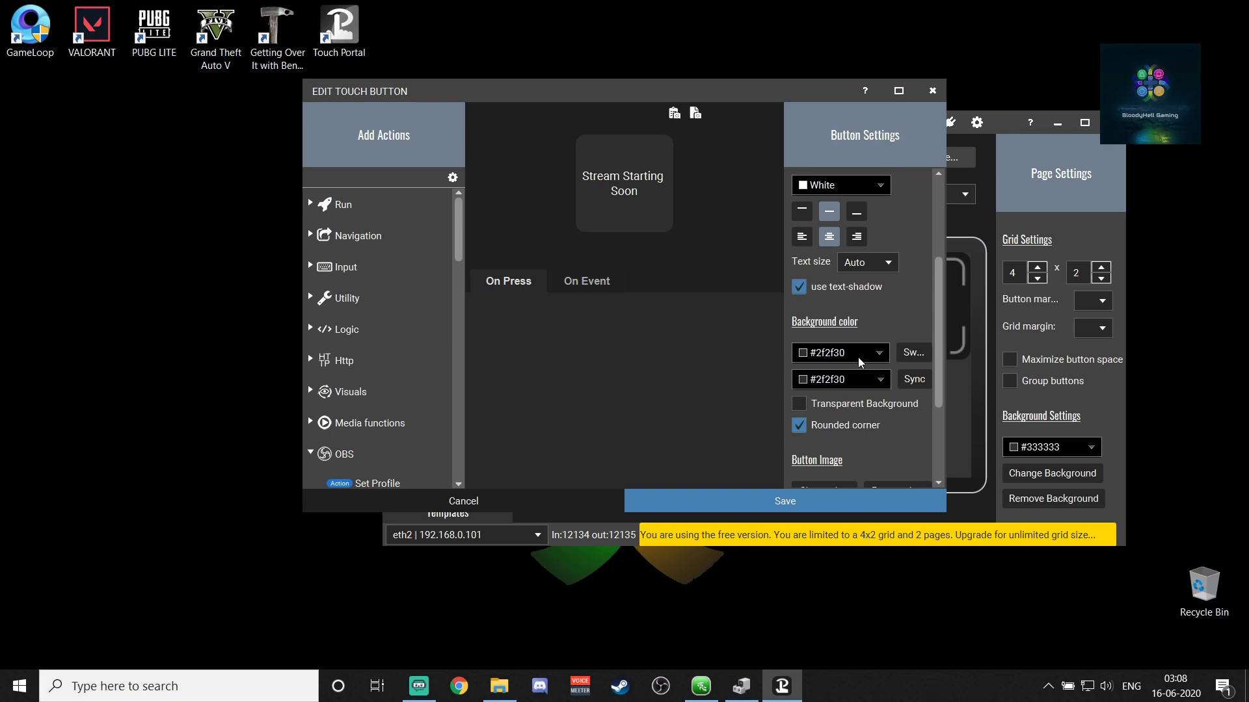
pyautogui.click(858, 355)
pyautogui.click(859, 400)
pyautogui.click(852, 382)
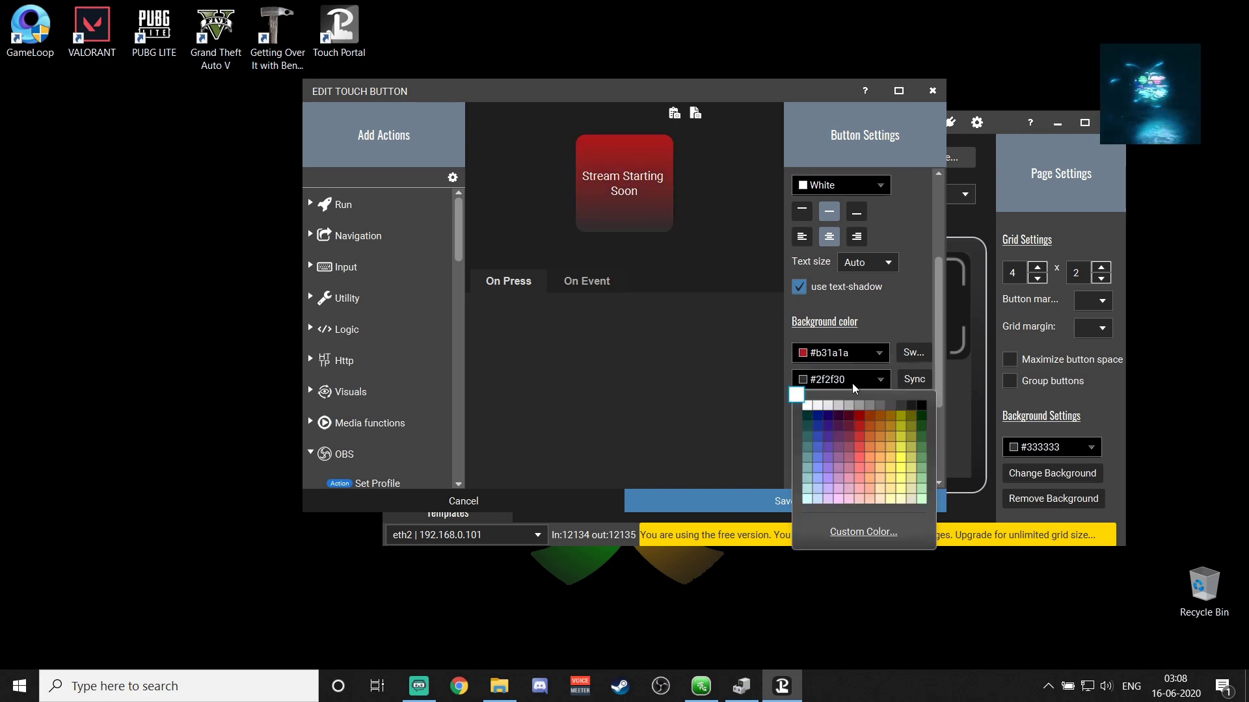
pyautogui.click(859, 426)
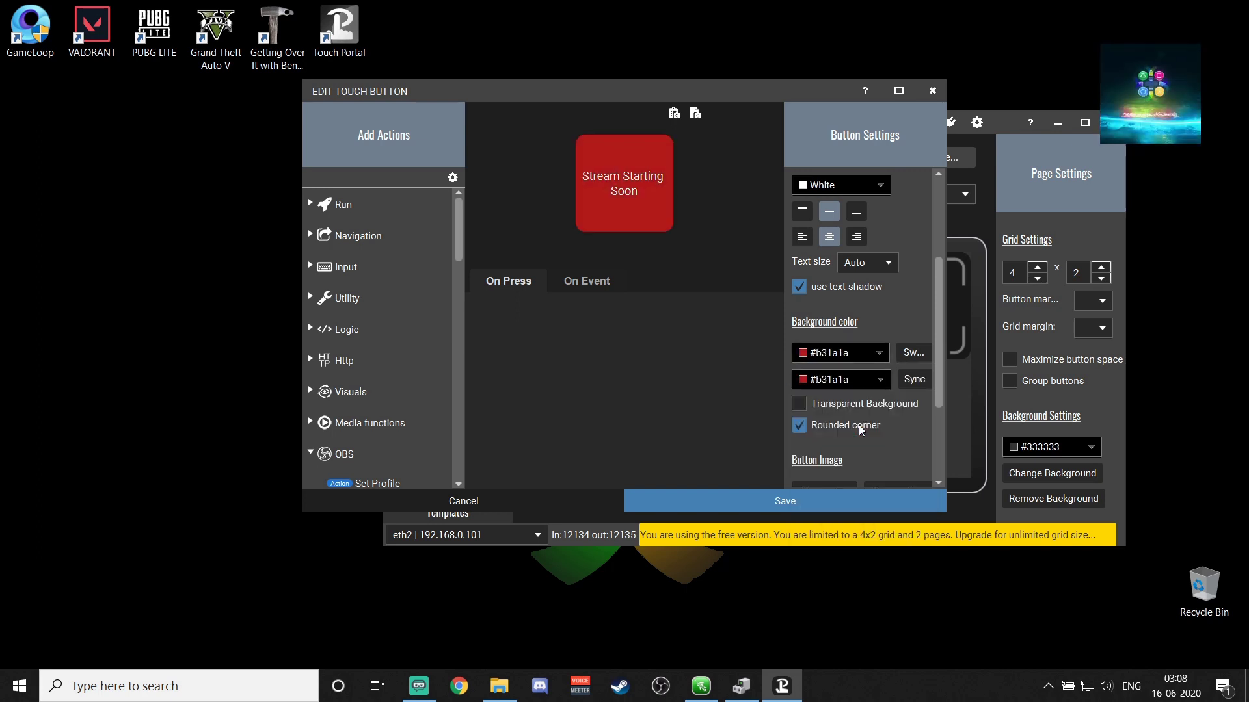
pyautogui.click(811, 498)
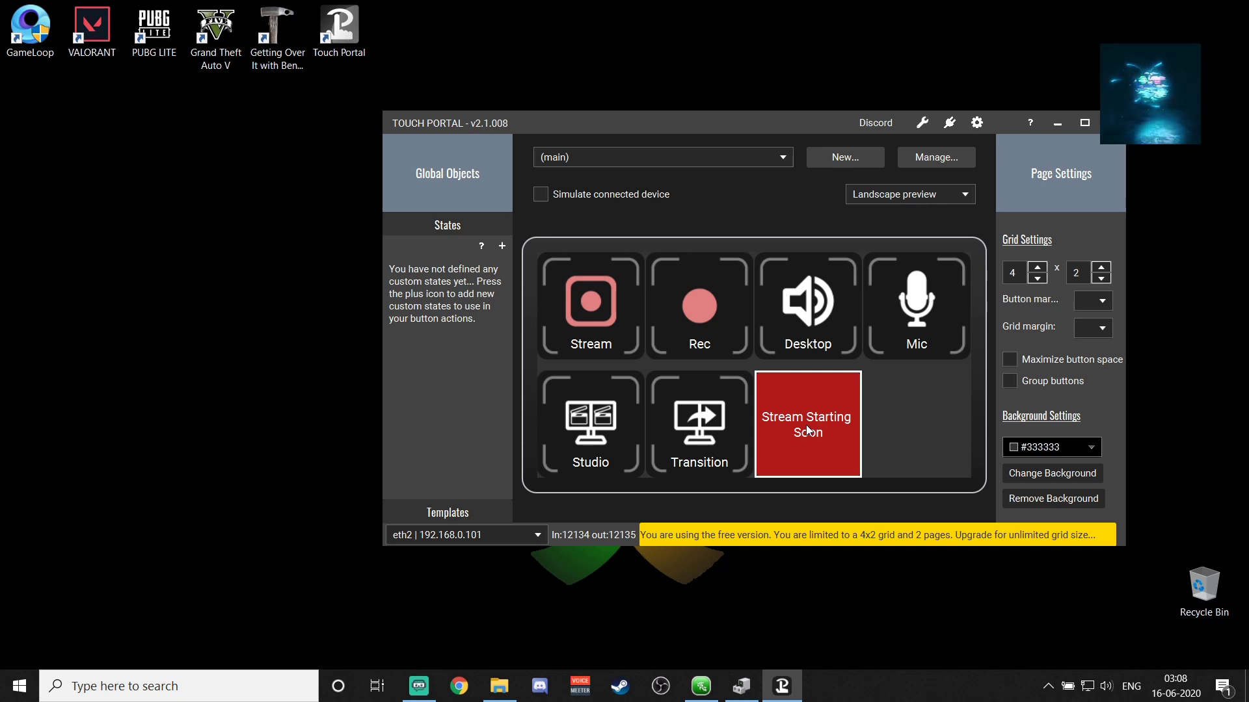
# - Reopen the Stream Starting Soon button for editing and add the OBS Set Scene action to its On Press actions
pyautogui.doubleClick(808, 429)
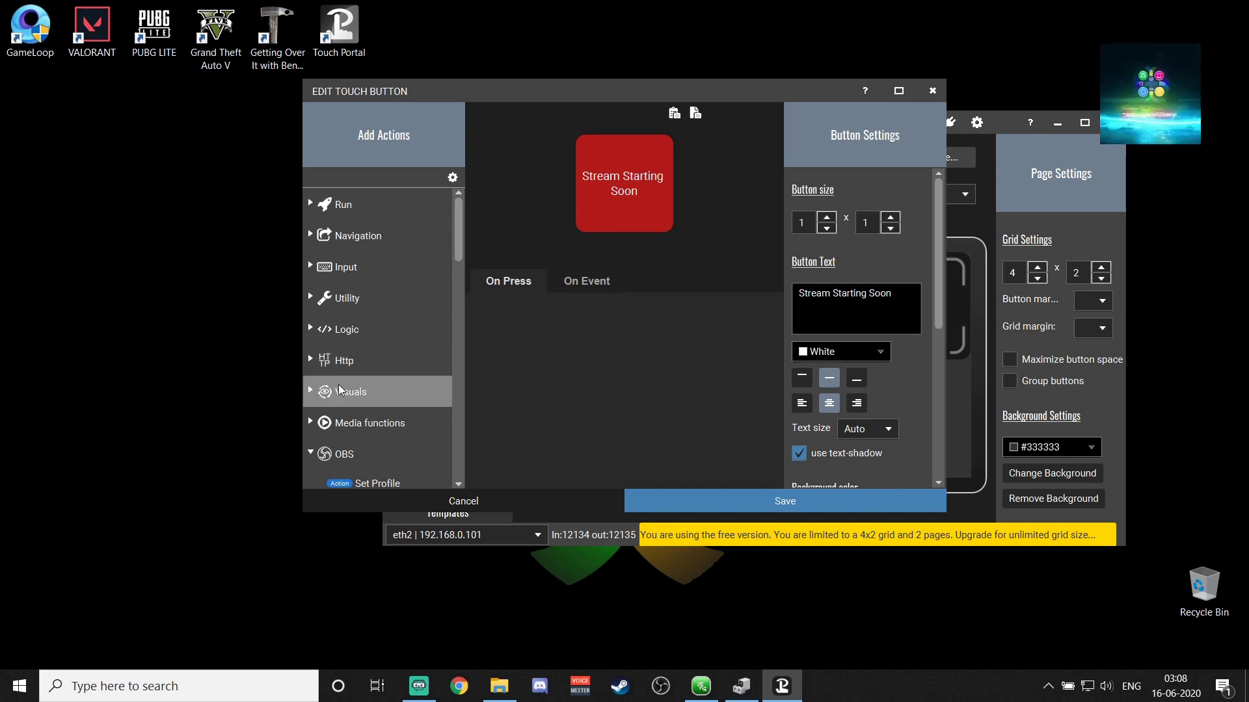
pyautogui.scroll(-5, 463, 244)
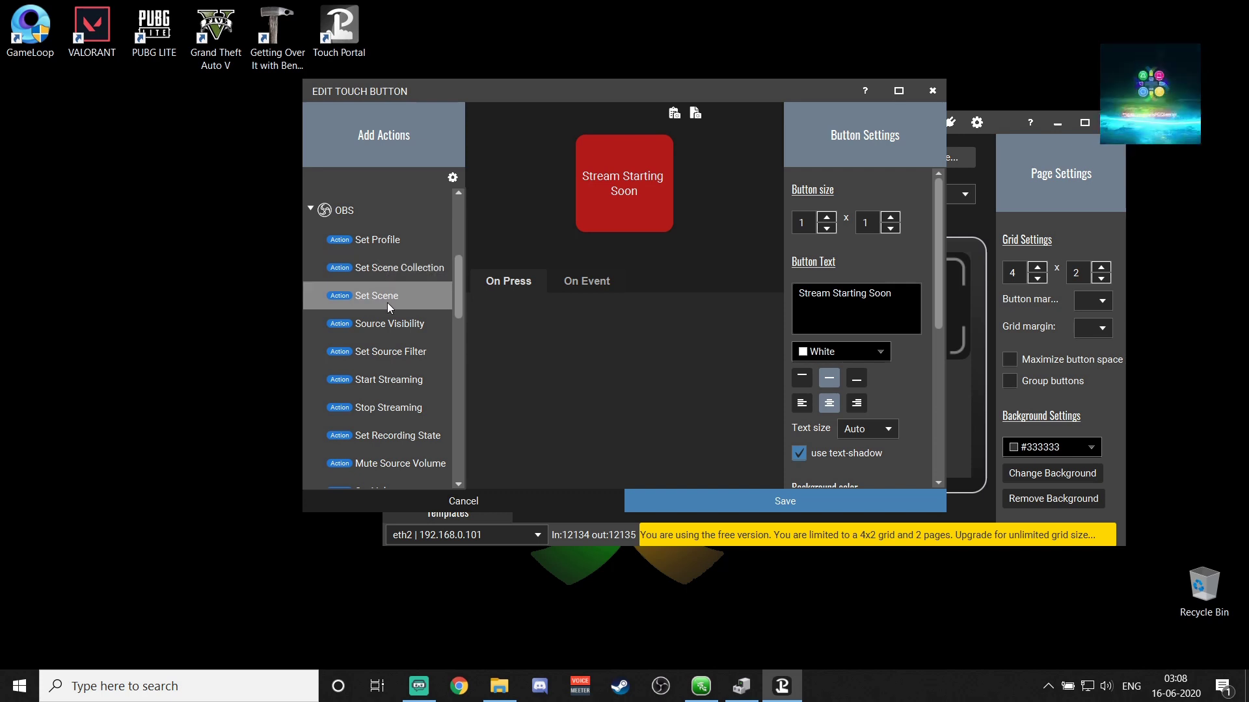
pyautogui.doubleClick(387, 297)
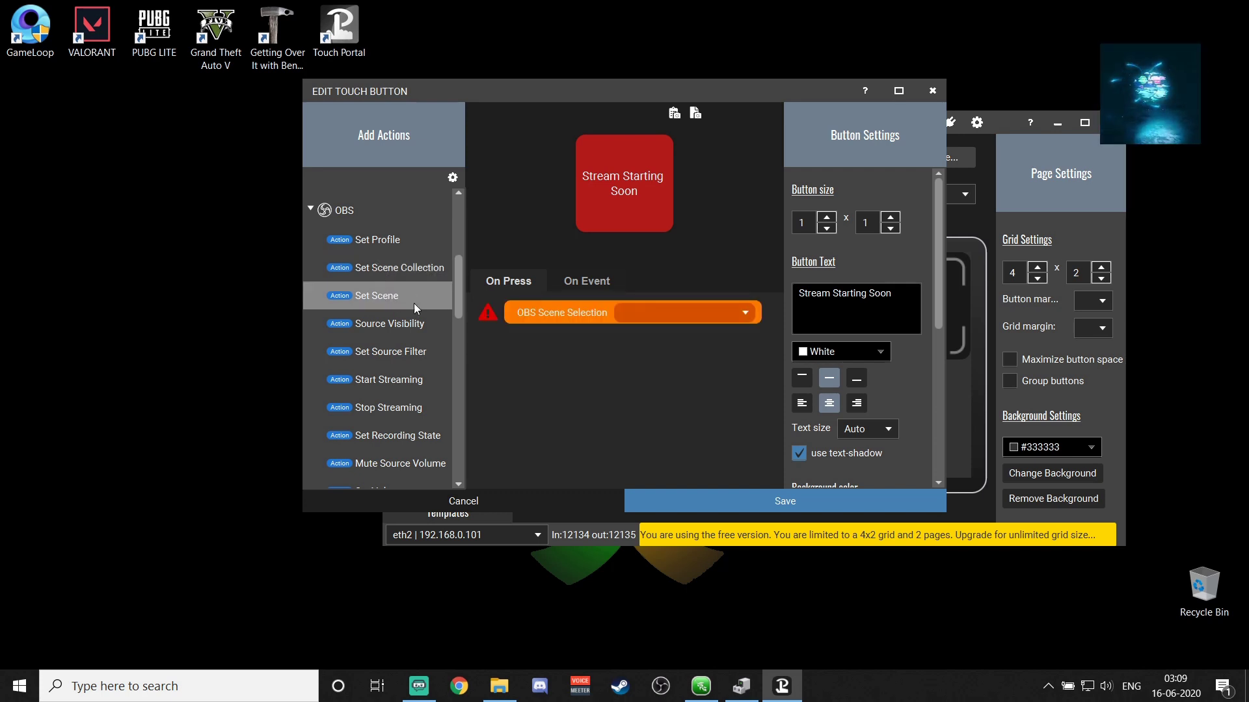
# - Switch to OBS to view its scenes, return to Touch Portal, and select Stream Starting Soon as the action's scene
pyautogui.click(701, 313)
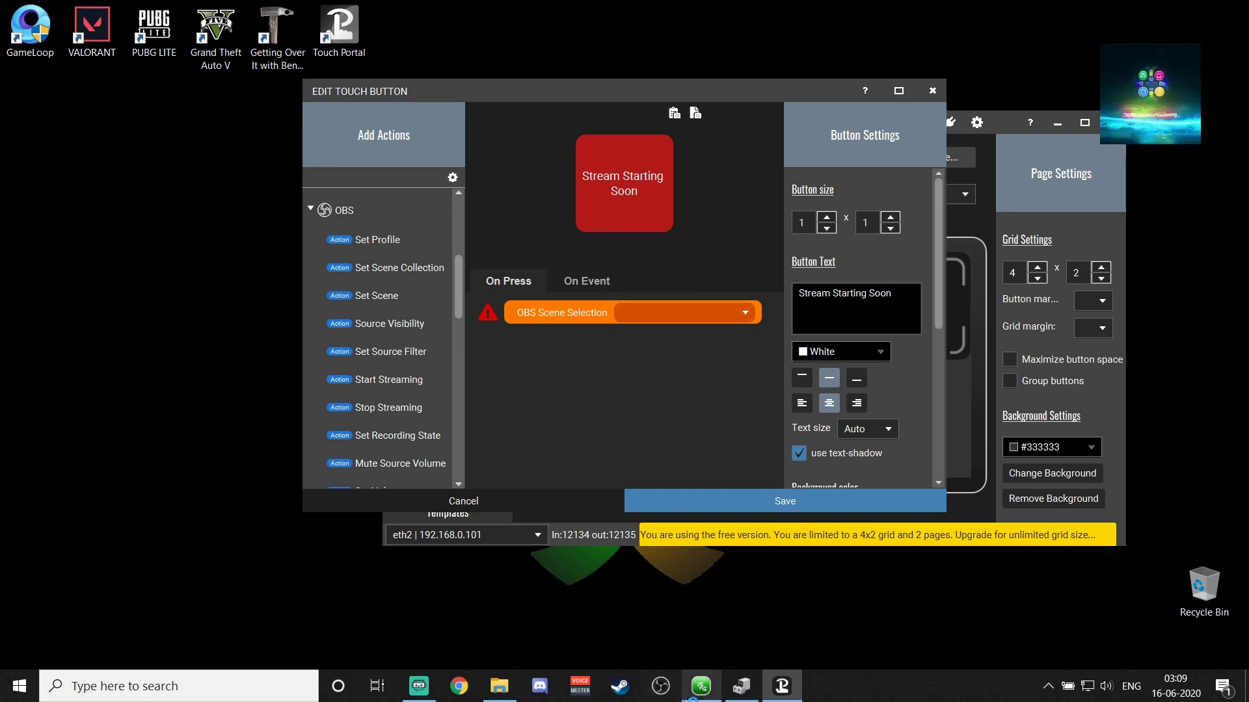
pyautogui.moveTo(700, 686)
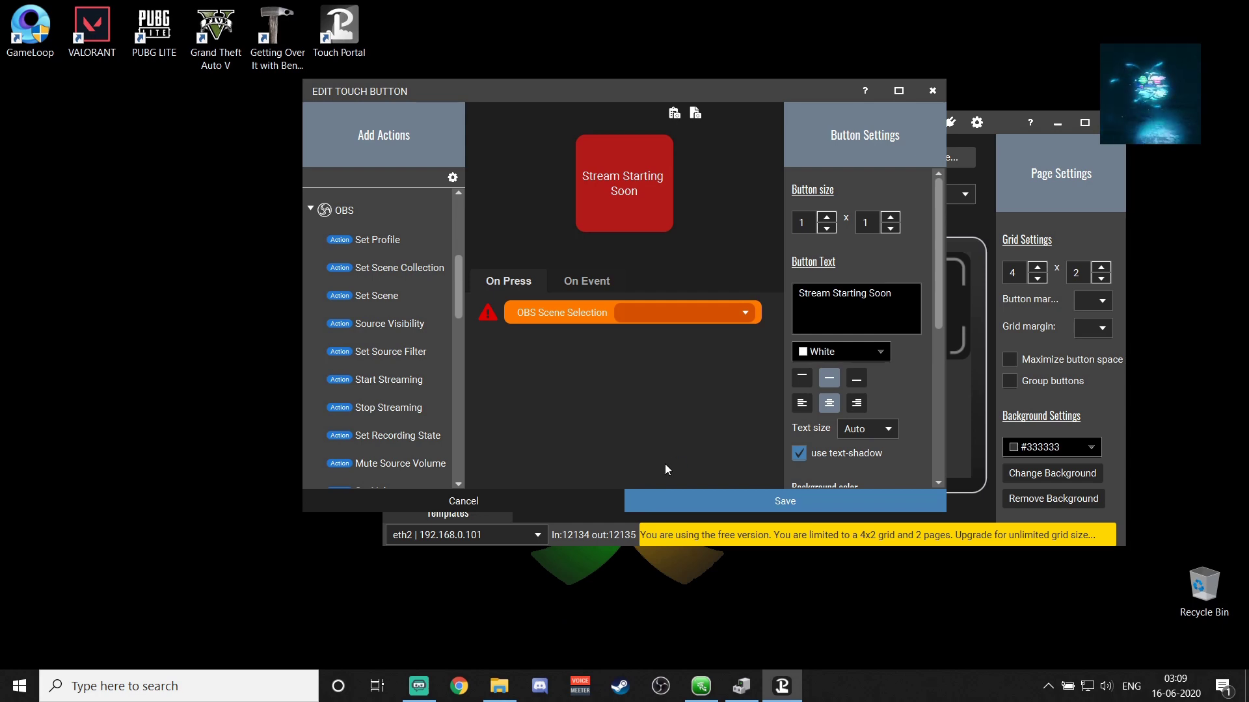
pyautogui.hotkey('alt', 'Tab')
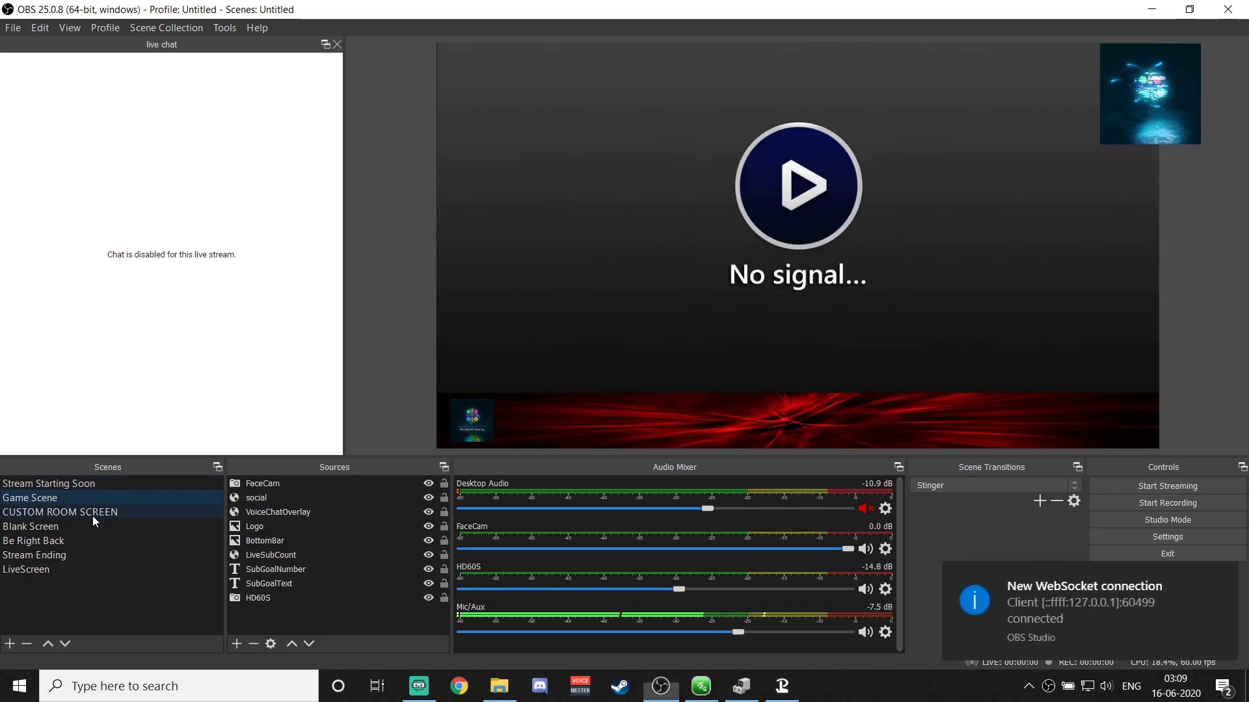
pyautogui.click(1155, 10)
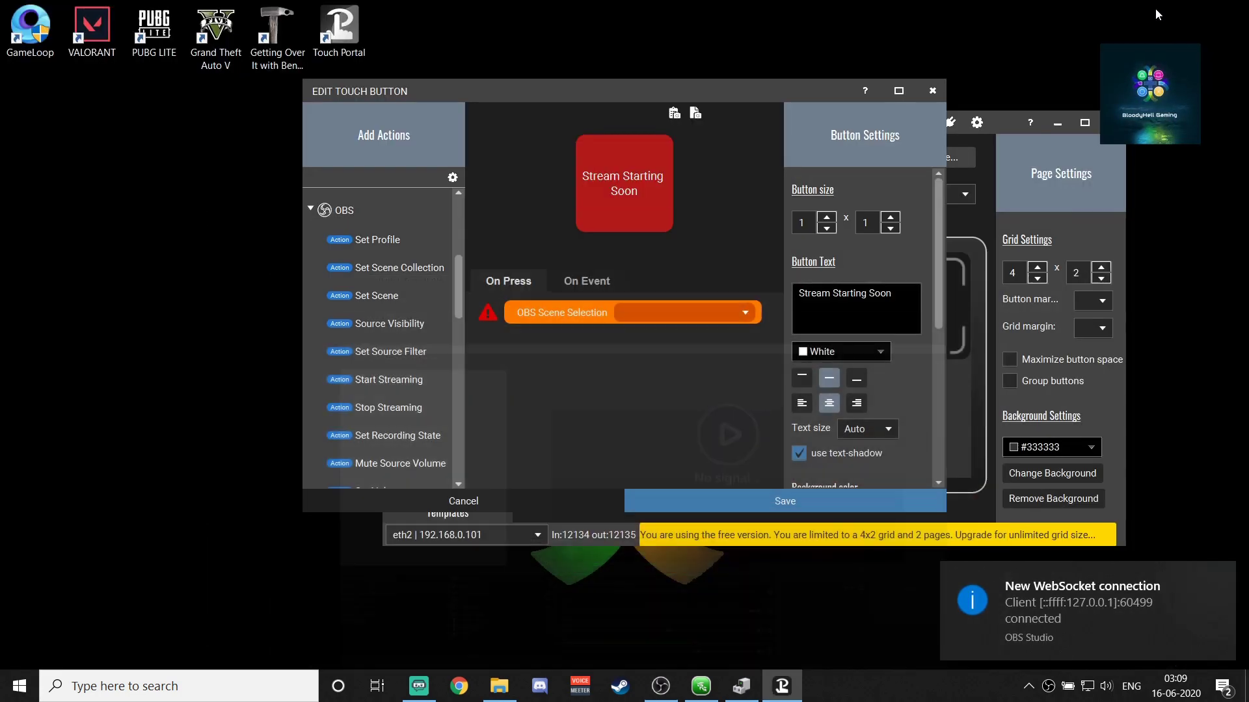
pyautogui.click(716, 315)
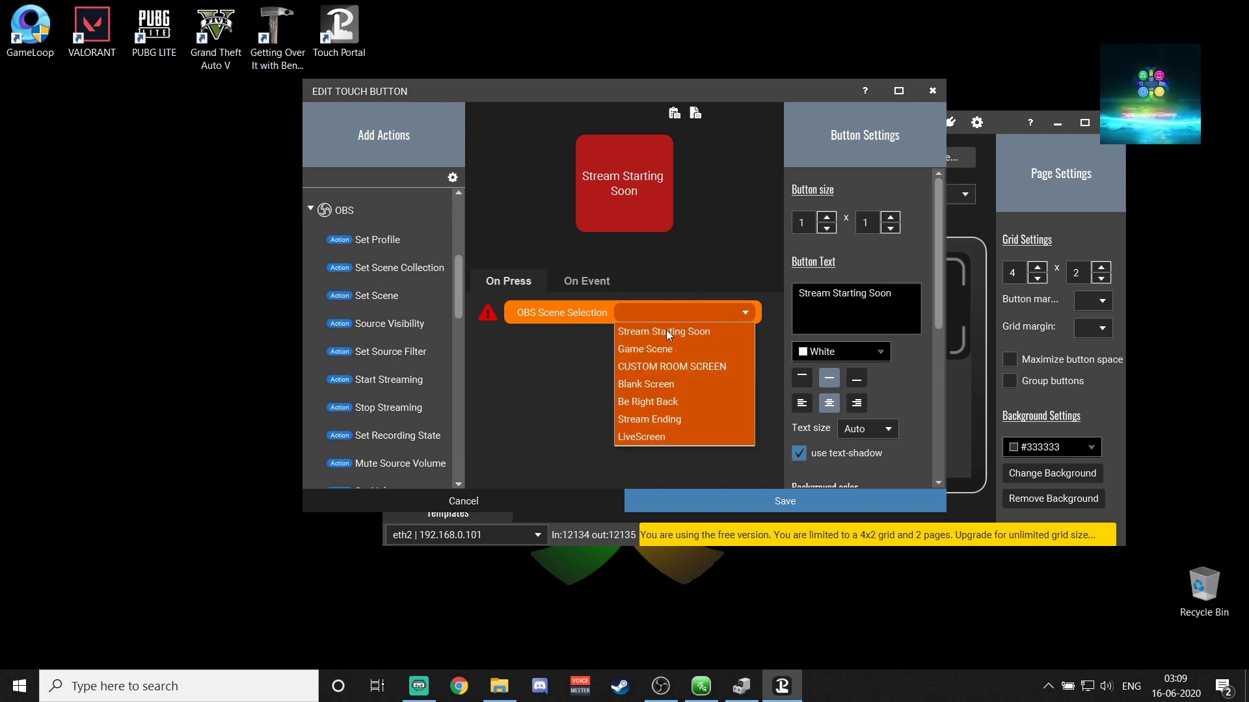
pyautogui.click(669, 332)
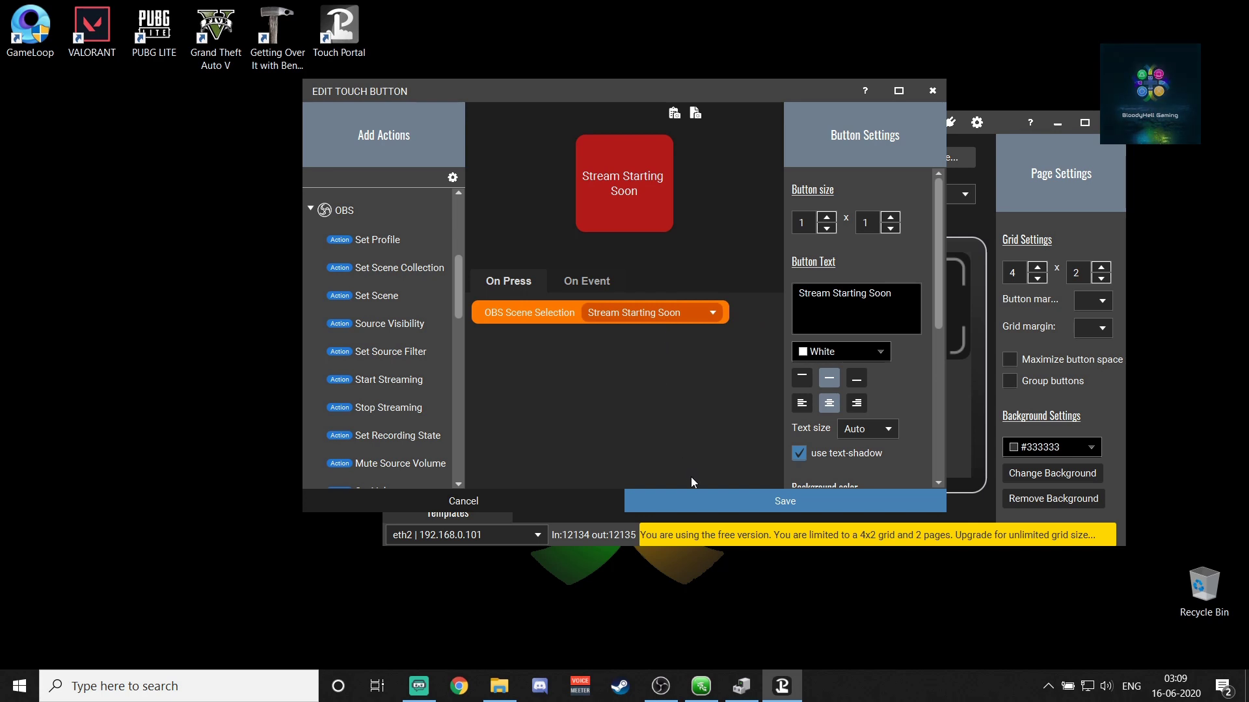
# - Save the Stream Starting Soon button and create a button in the empty slot beside it with the text "Game Scene"
pyautogui.click(722, 501)
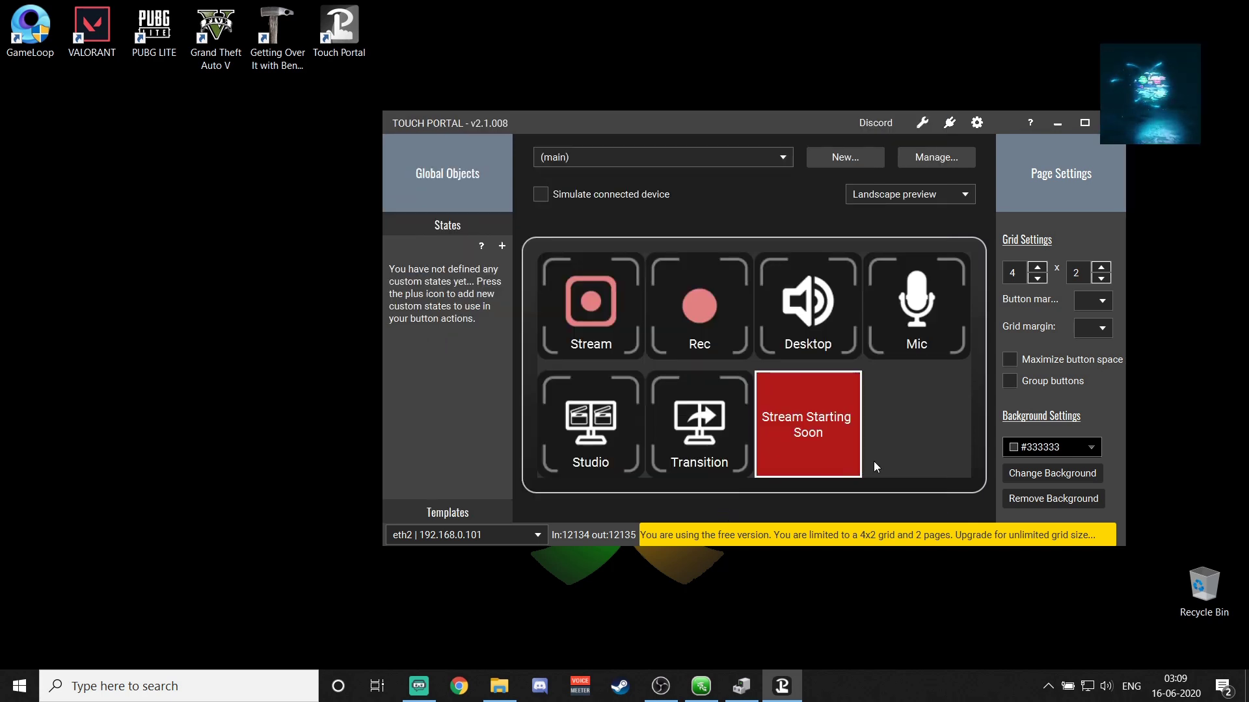
pyautogui.click(923, 429)
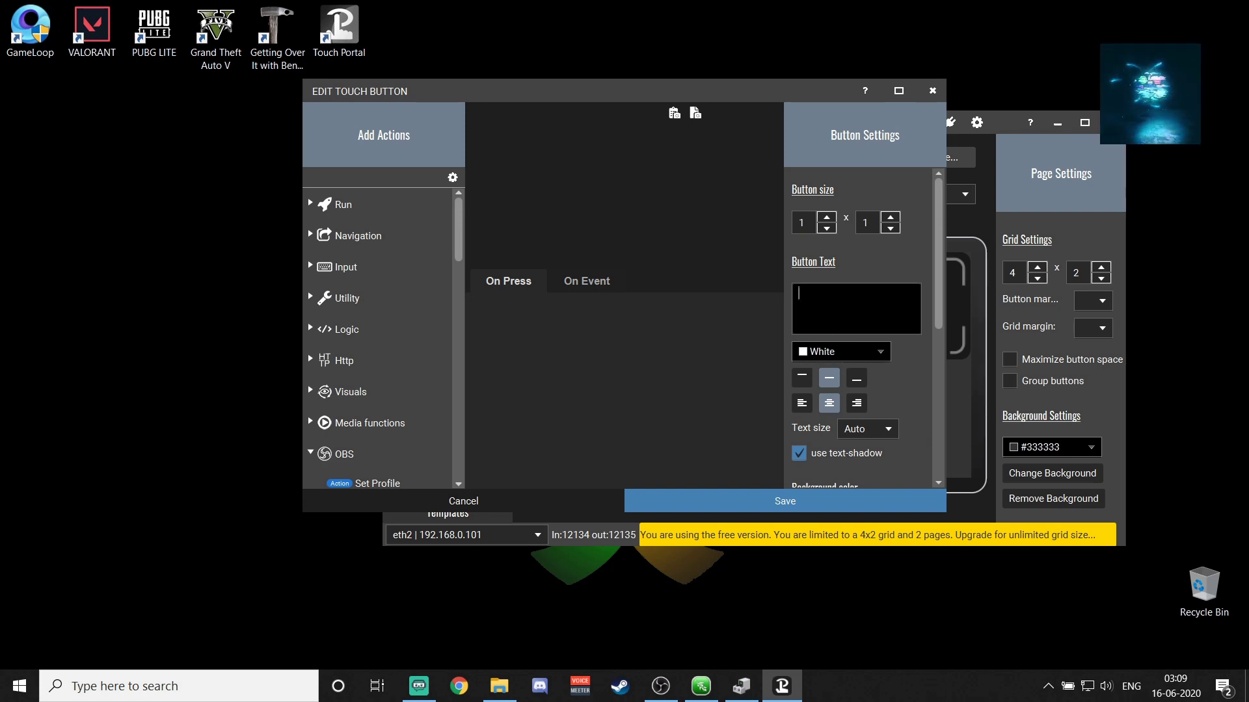
pyautogui.write('Ga')
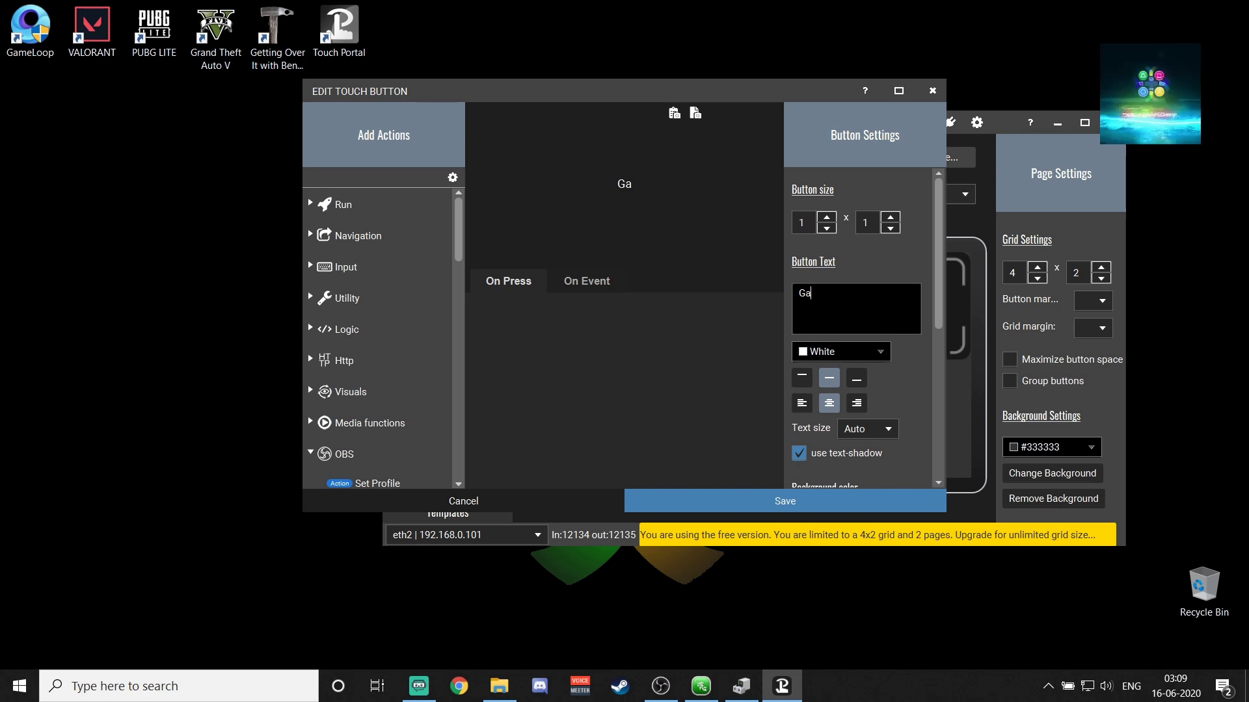
pyautogui.write('me S')
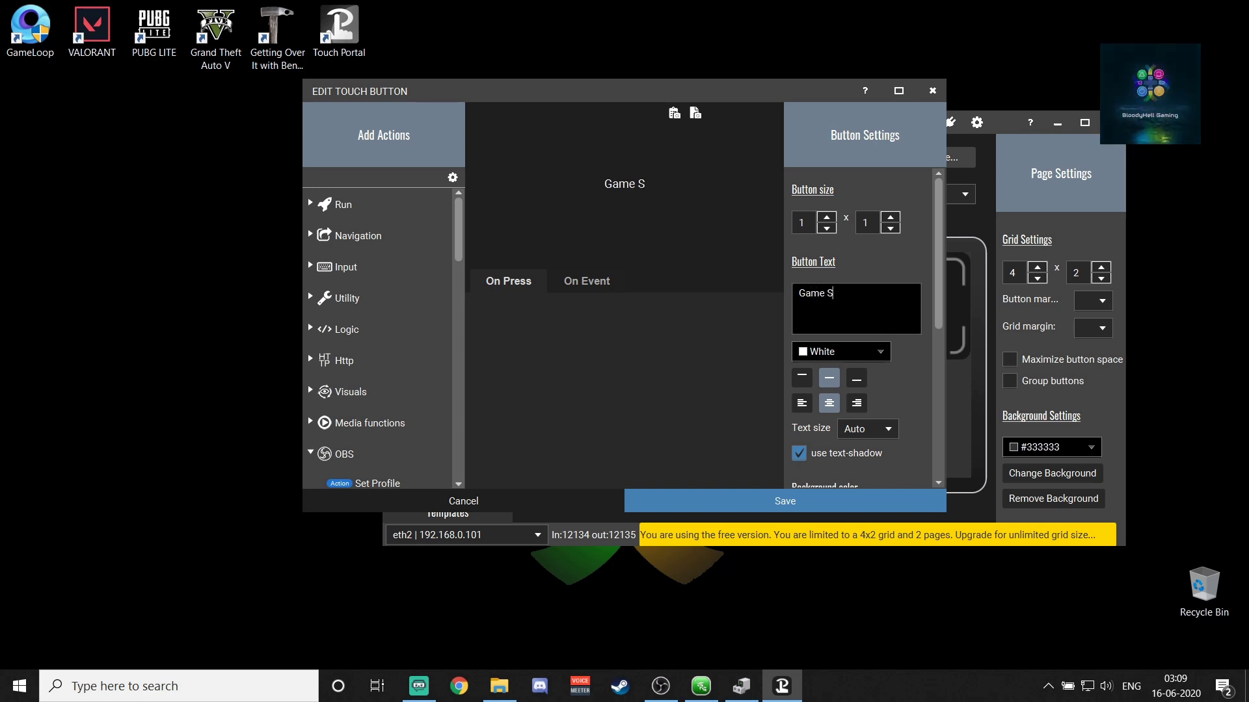
pyautogui.write('cene')
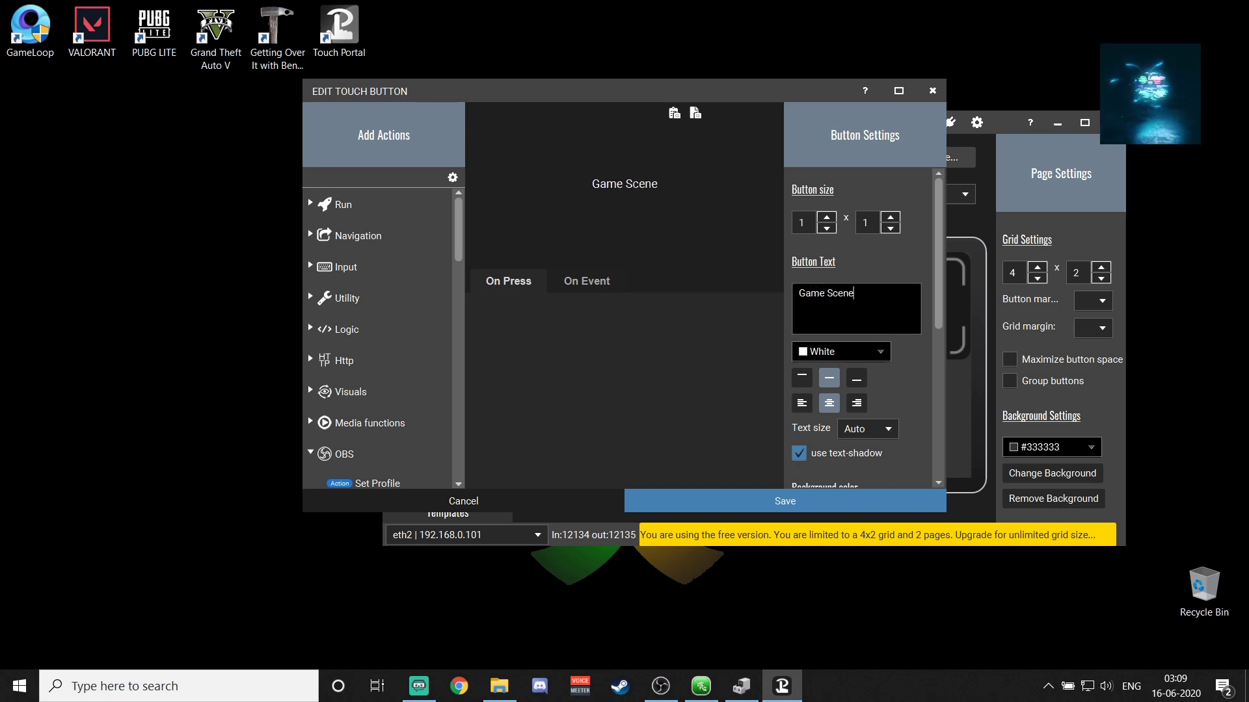
# - Turn off the Game Scene button's transparent background and set both background colors to blue #1a3399
pyautogui.moveTo(938, 303); pyautogui.dragTo(937, 398)
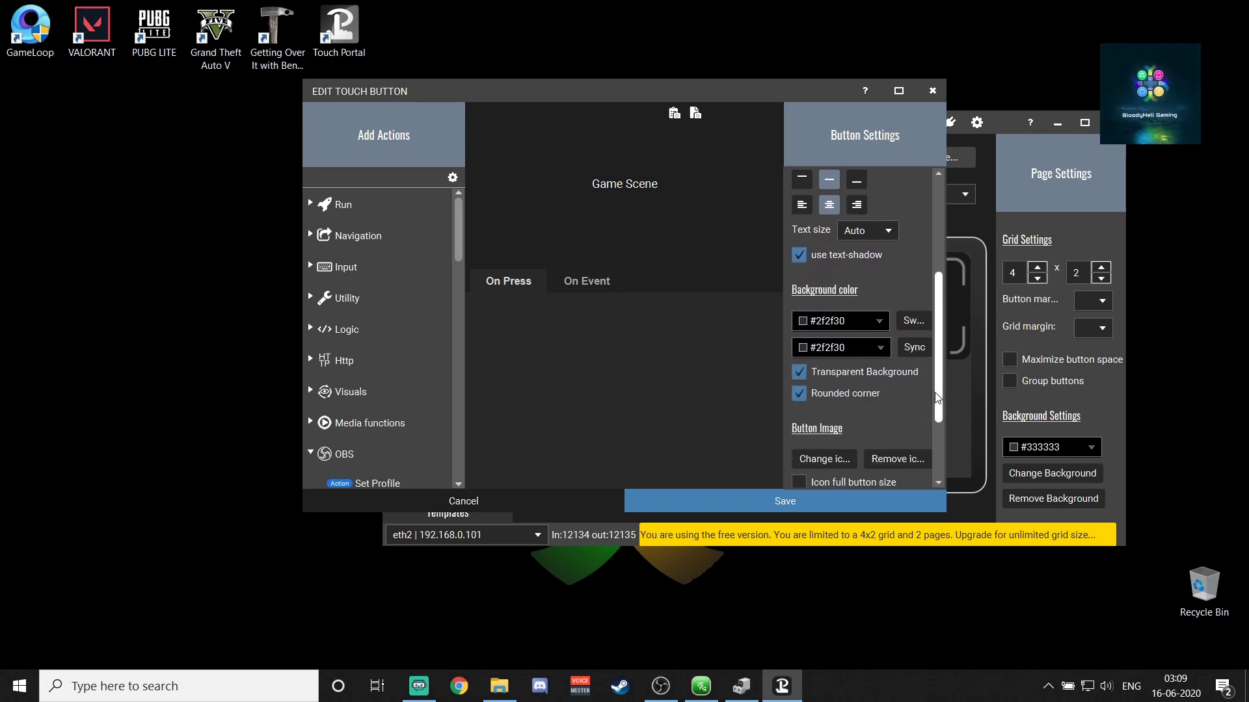
pyautogui.click(798, 373)
pyautogui.click(856, 330)
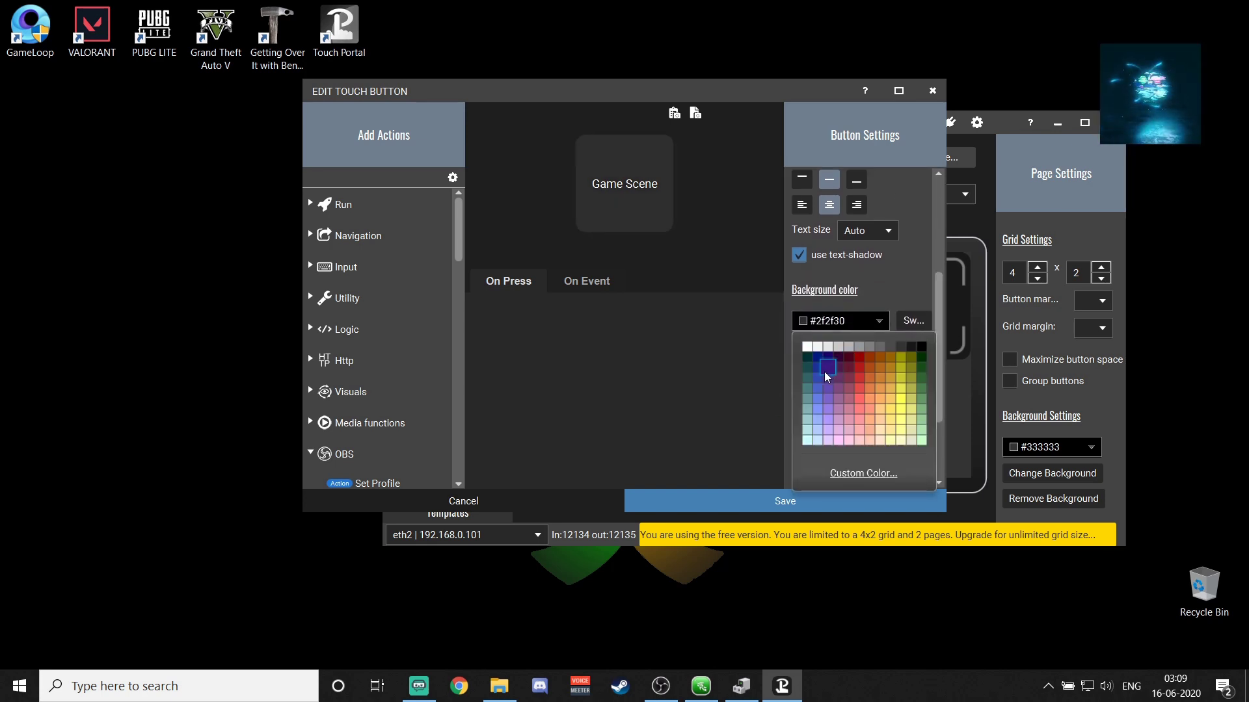
pyautogui.click(824, 371)
pyautogui.click(839, 349)
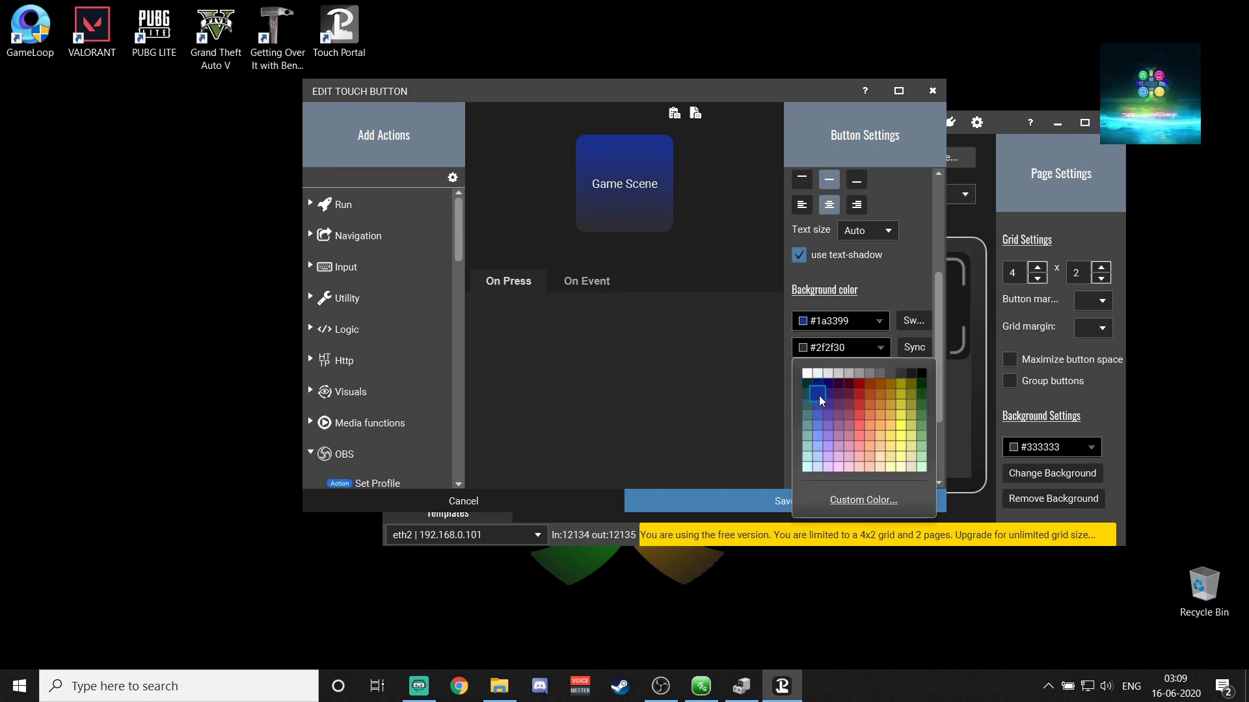
pyautogui.click(818, 396)
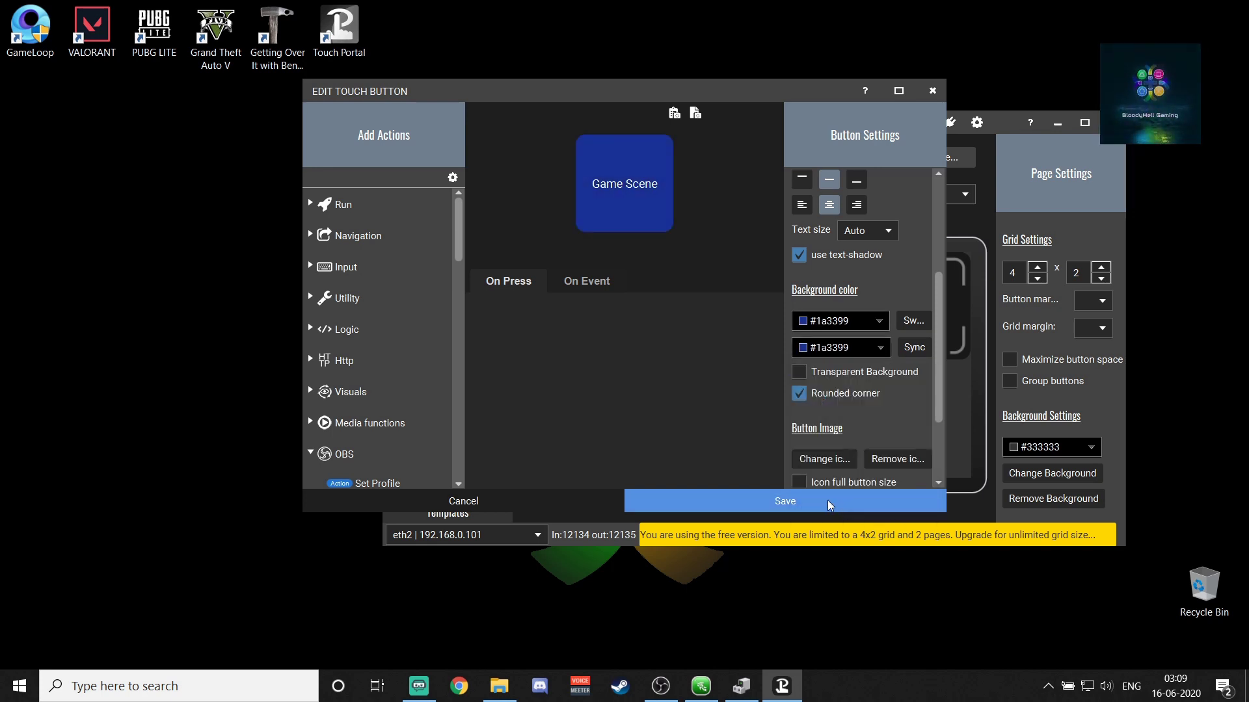
pyautogui.moveTo(938, 344); pyautogui.dragTo(939, 406)
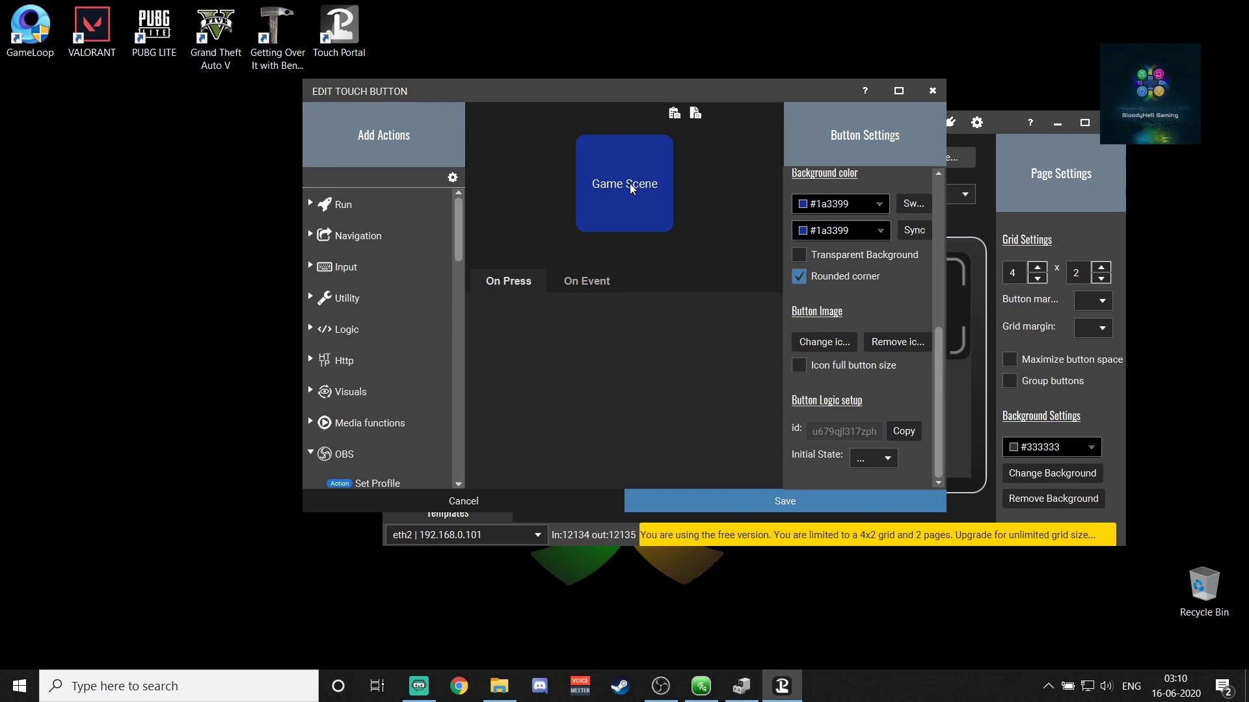
# - Add the OBS Set Scene action to the button's On Press actions with Game Scene as its scene, and save the button
pyautogui.moveTo(463, 232); pyautogui.dragTo(460, 283)
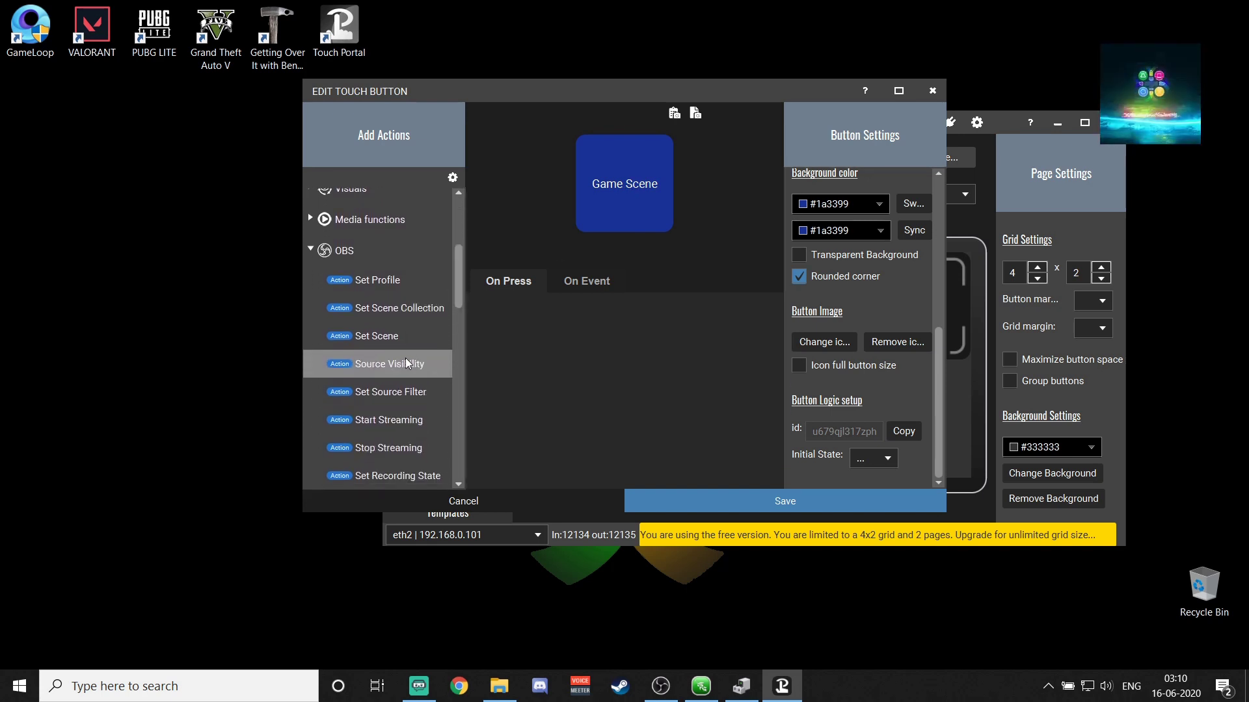
pyautogui.doubleClick(393, 338)
pyautogui.click(674, 312)
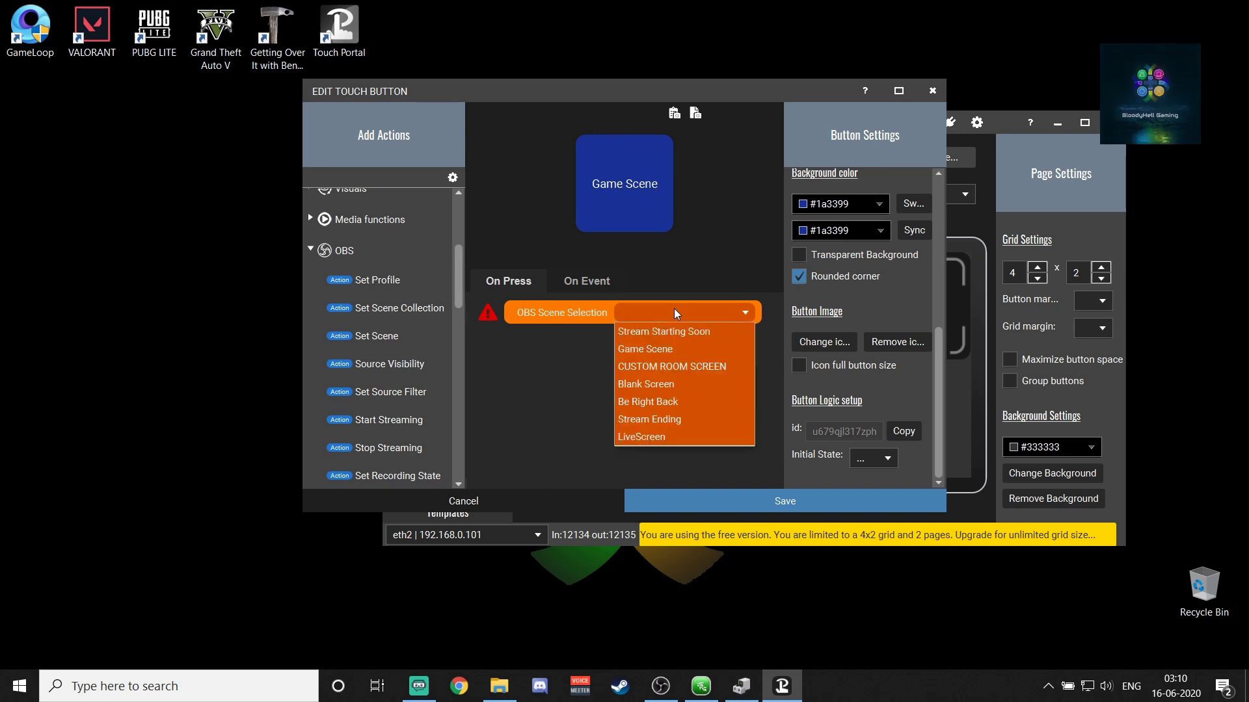
pyautogui.click(661, 347)
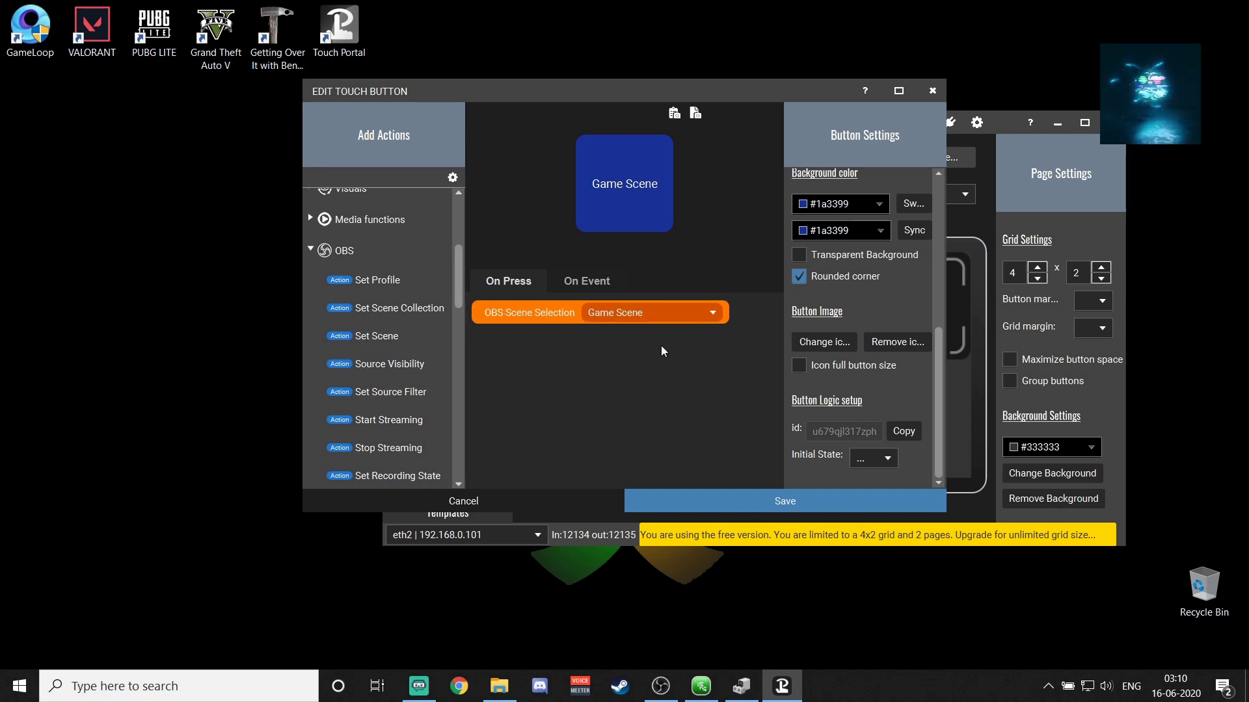
pyautogui.click(739, 501)
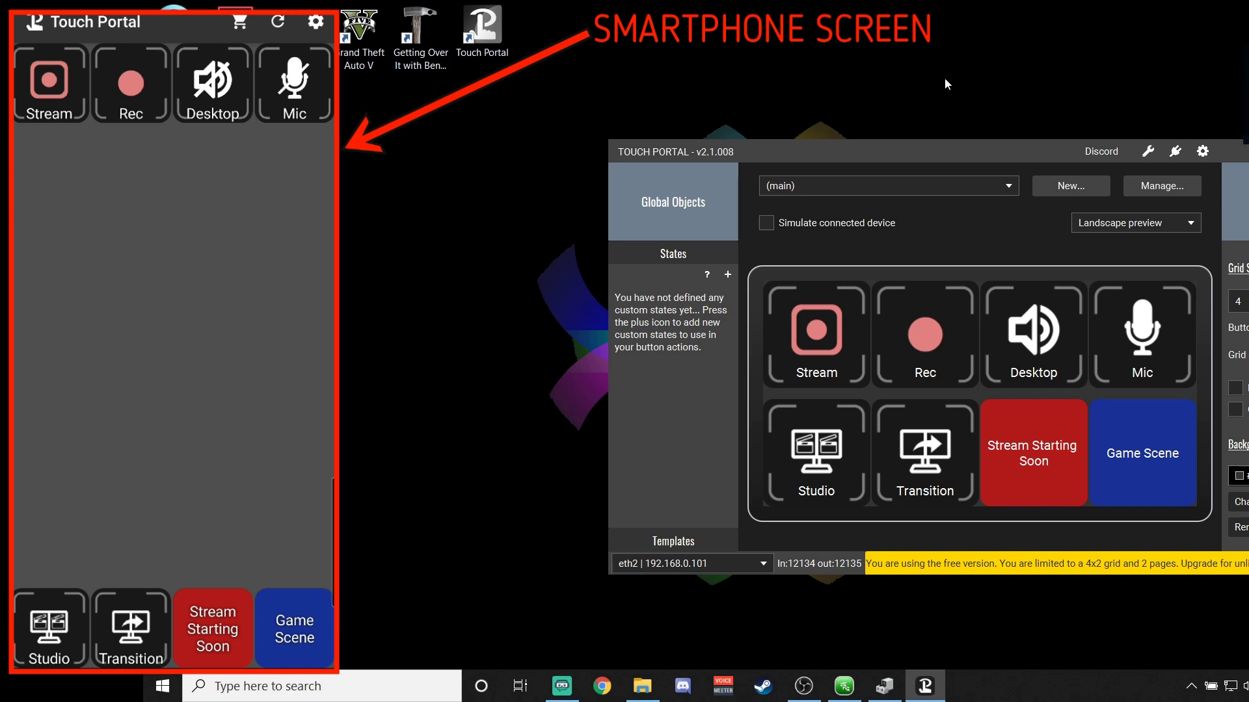
# - Switch to OBS to view its preview, sources and audio mixer alongside the phone's Touch Portal buttons
pyautogui.click(805, 692)
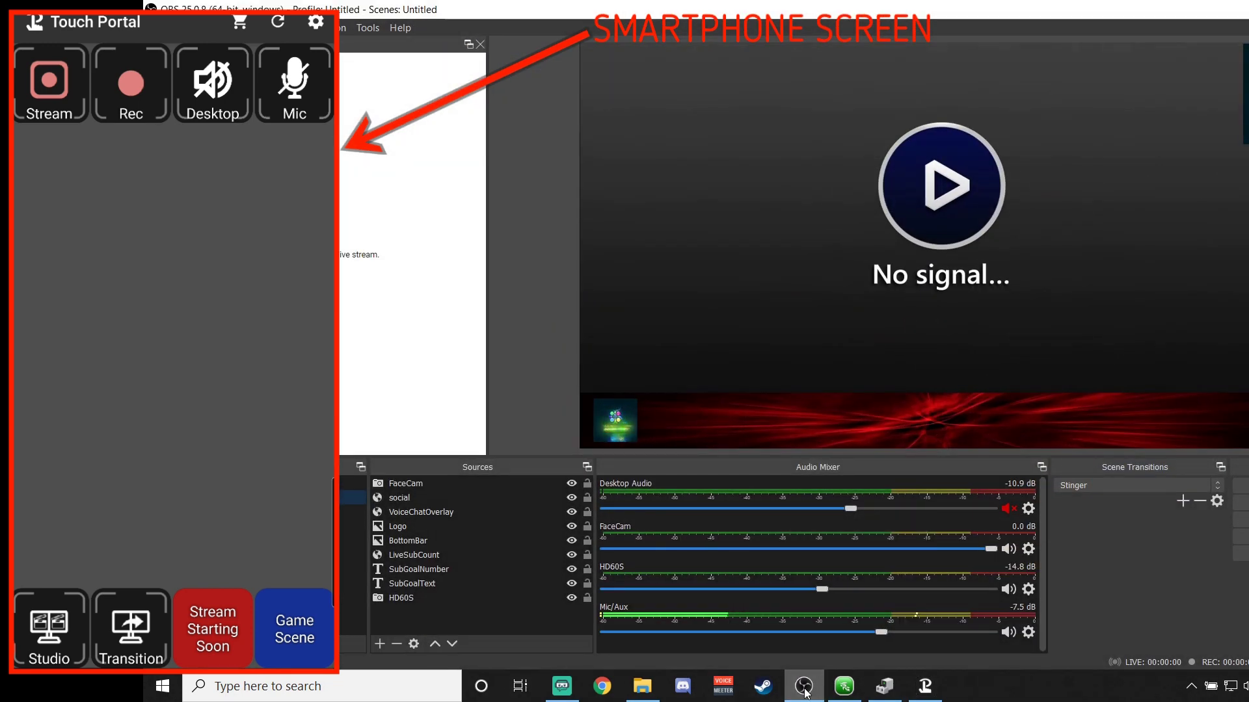